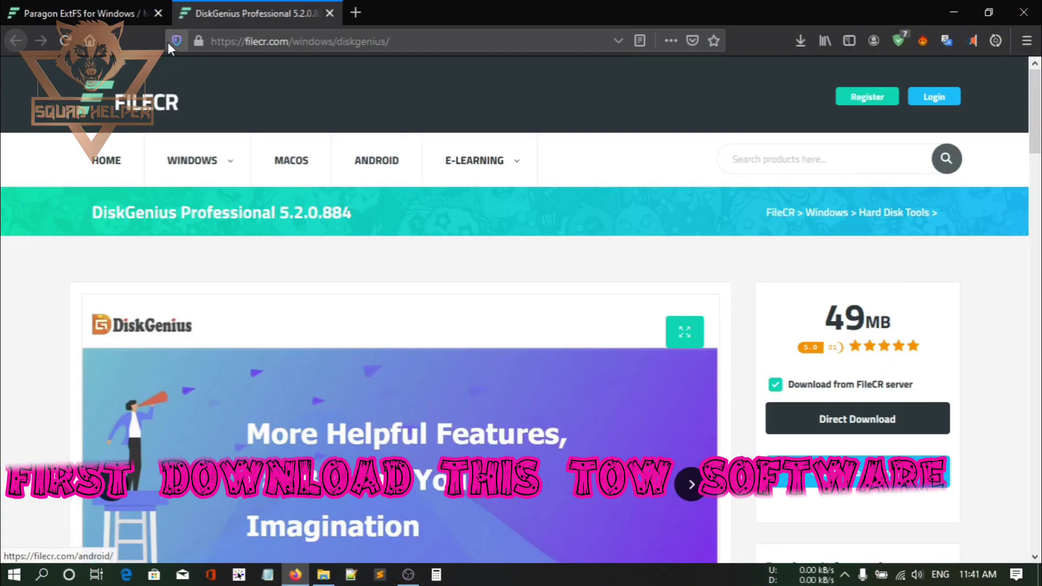
Review the Paragon ExtFS for Windows download page, including its overview and feature list
click(131, 17)
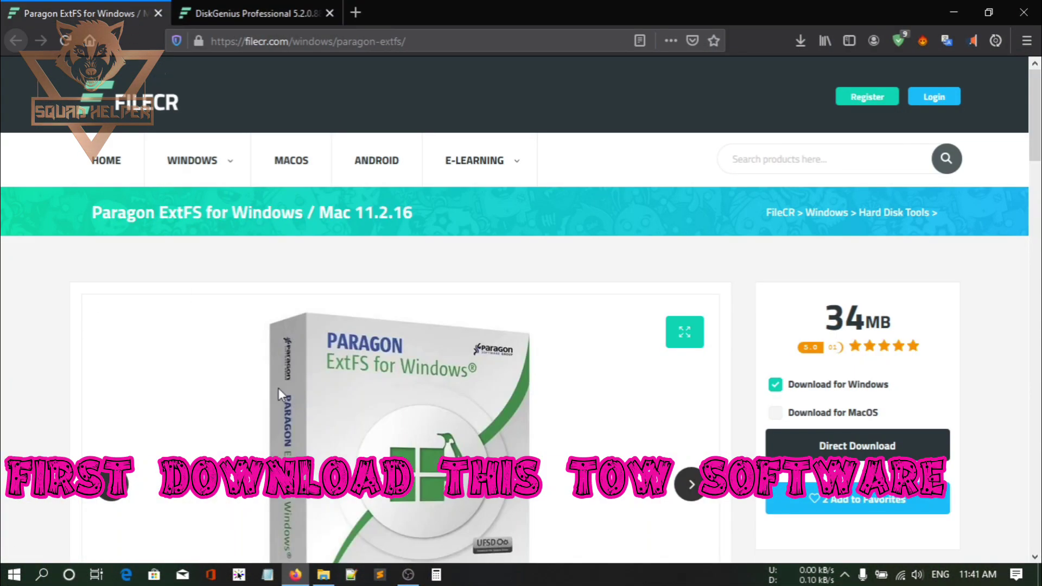
scroll(278, 387, down, 4)
scroll(279, 391, up, 5)
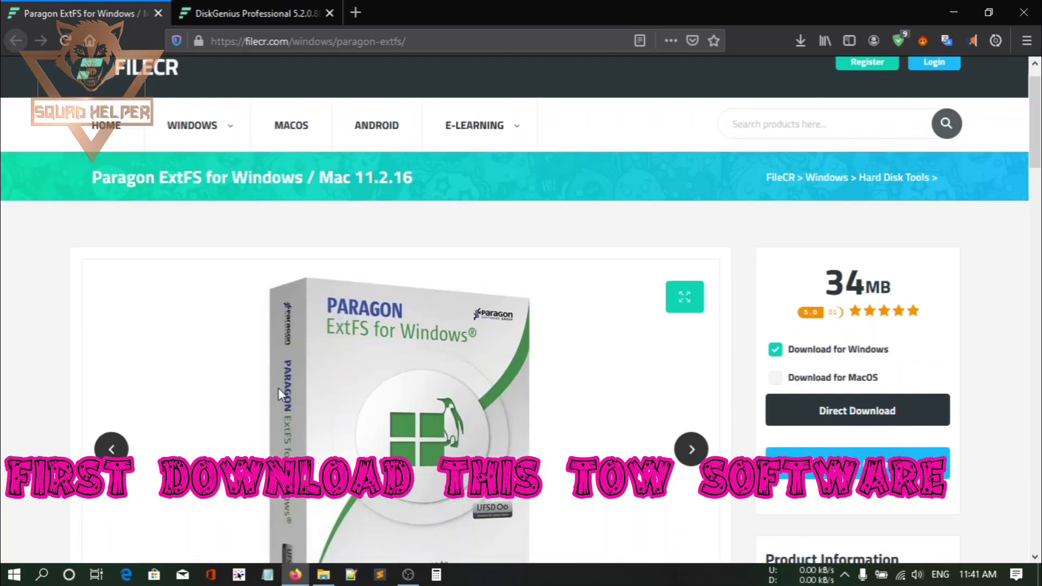
scroll(279, 391, down, 10)
scroll(279, 396, down, 4)
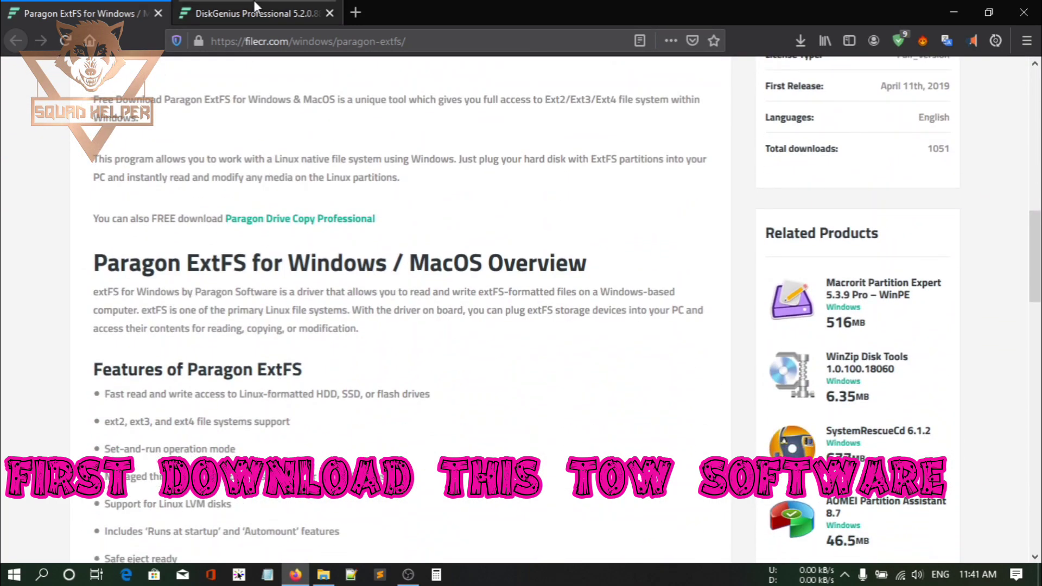
Review the DiskGenius Professional 5.2.0.884 page, covering its overview, preview images and download option
click(249, 13)
scroll(379, 309, down, 8)
scroll(375, 304, down, 1)
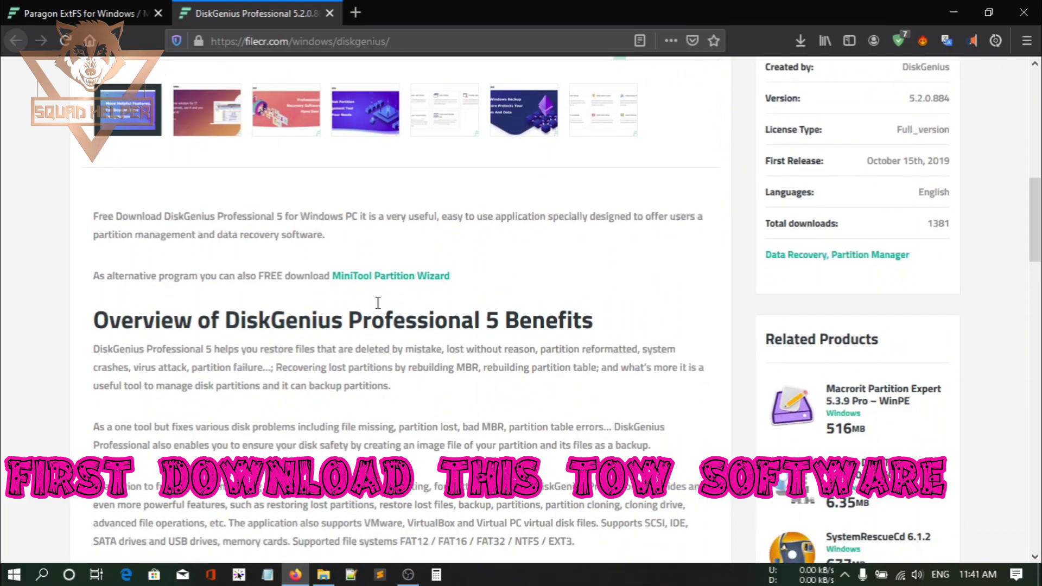
scroll(375, 304, up, 8)
scroll(377, 305, down, 3)
scroll(488, 326, up, 1)
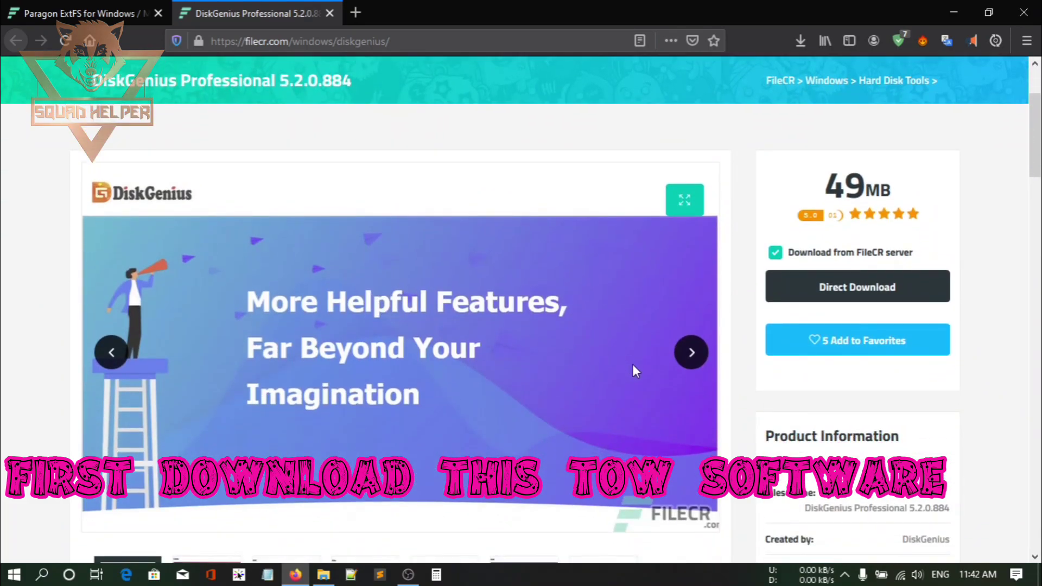
click(678, 354)
click(833, 296)
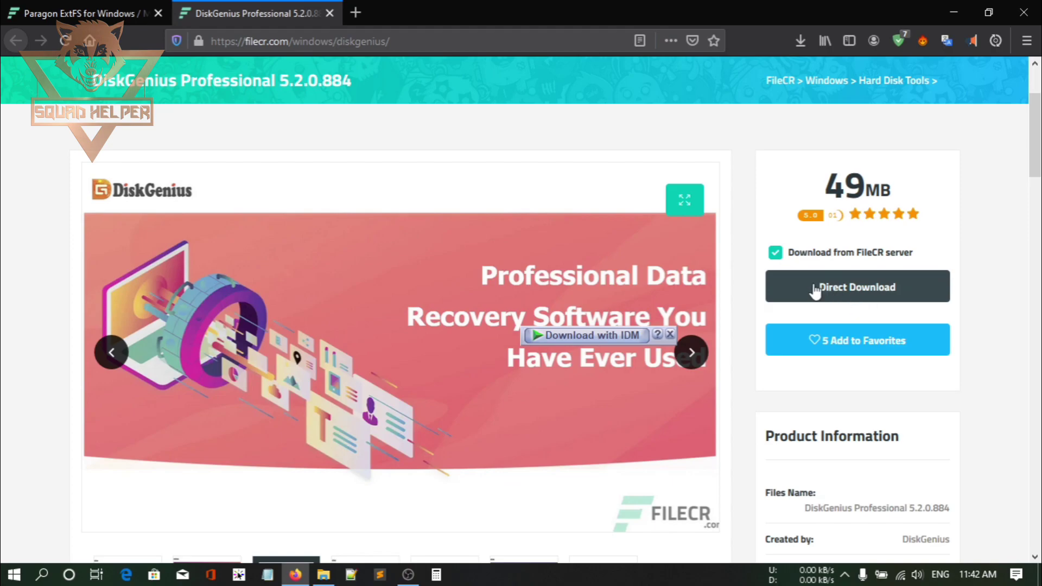
Return to the Paragon ExtFS page and examine its features and Windows download option at a smaller zoom
key(ctrl+Tab)
key(ctrl+minus)
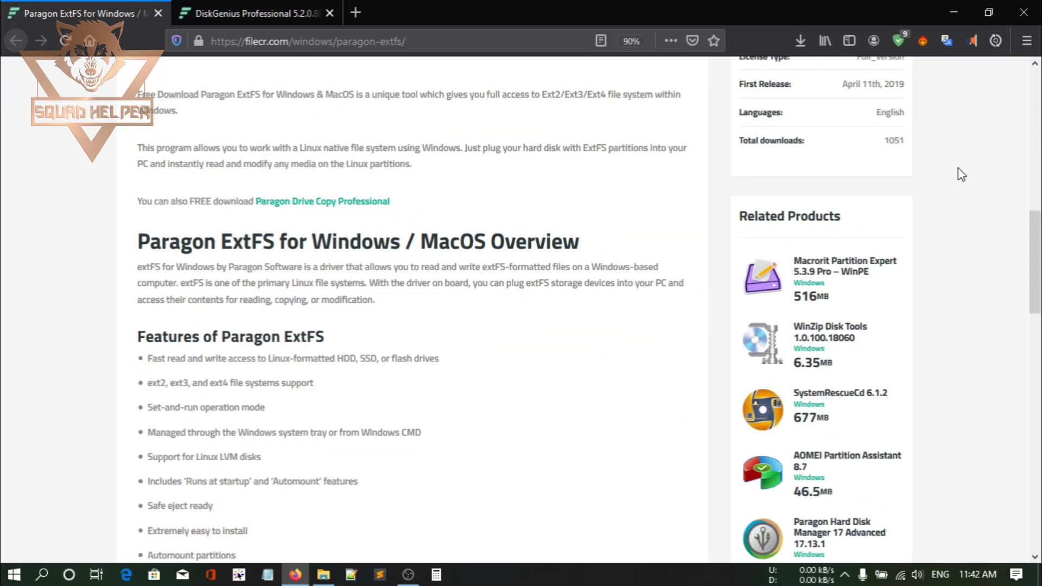
scroll(958, 173, down, 3)
key(Home)
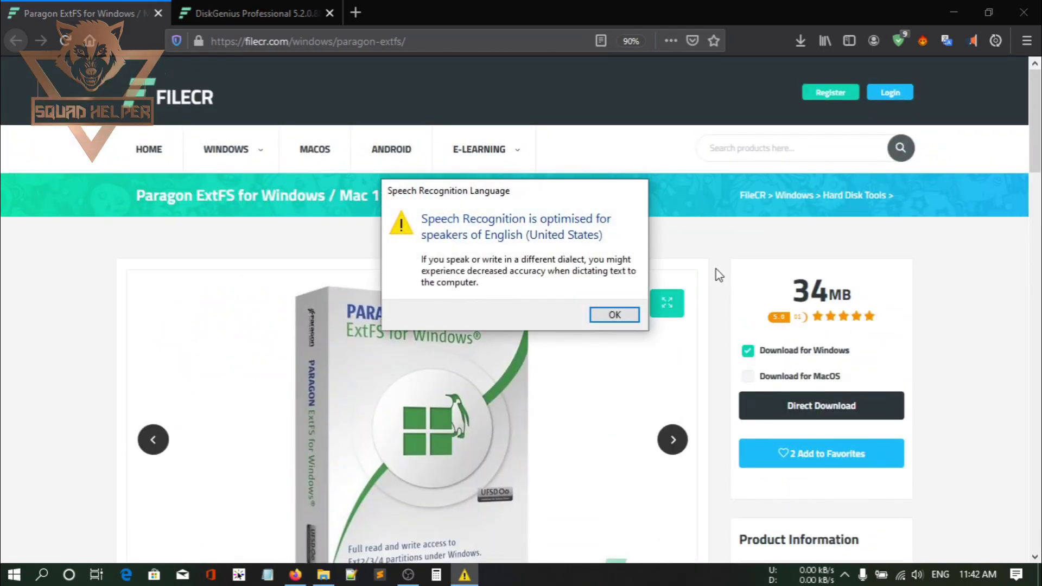
Cancel the Speech Recognition setup and restore the web page to its default zoom
click(599, 321)
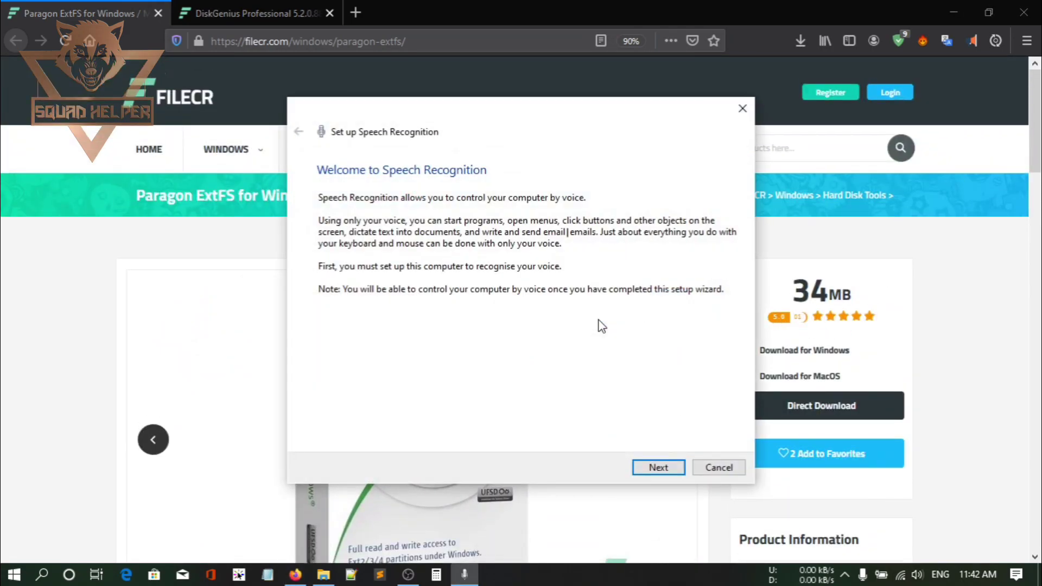
click(720, 477)
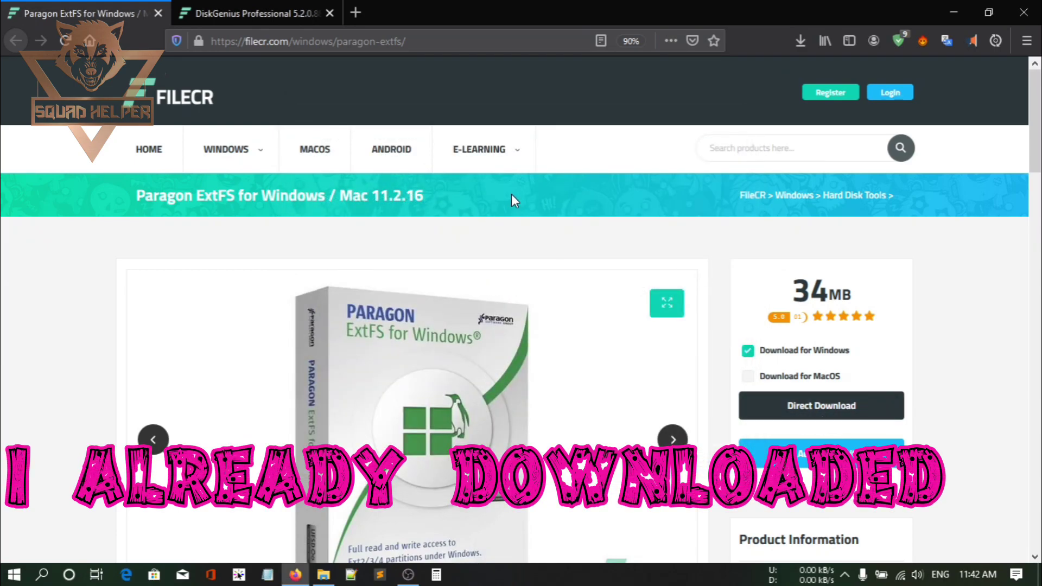
key(ctrl+plus)
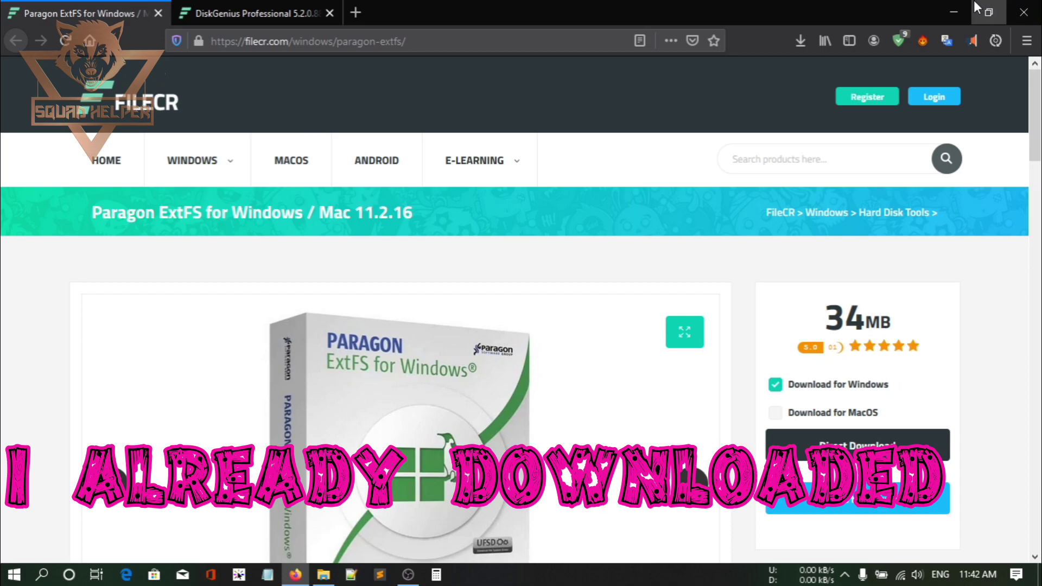
Switch to File Explorer and extract DiskGenius Professional 5.2.0.884.zip in the Tools folder into its own subfolder
click(954, 12)
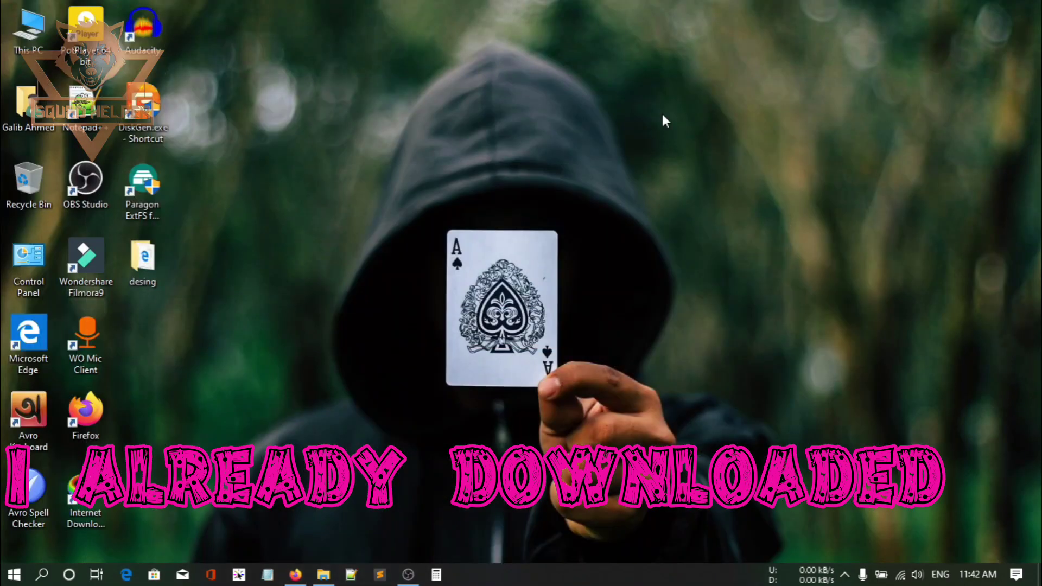
click(332, 574)
drag(411, 243, 392, 145)
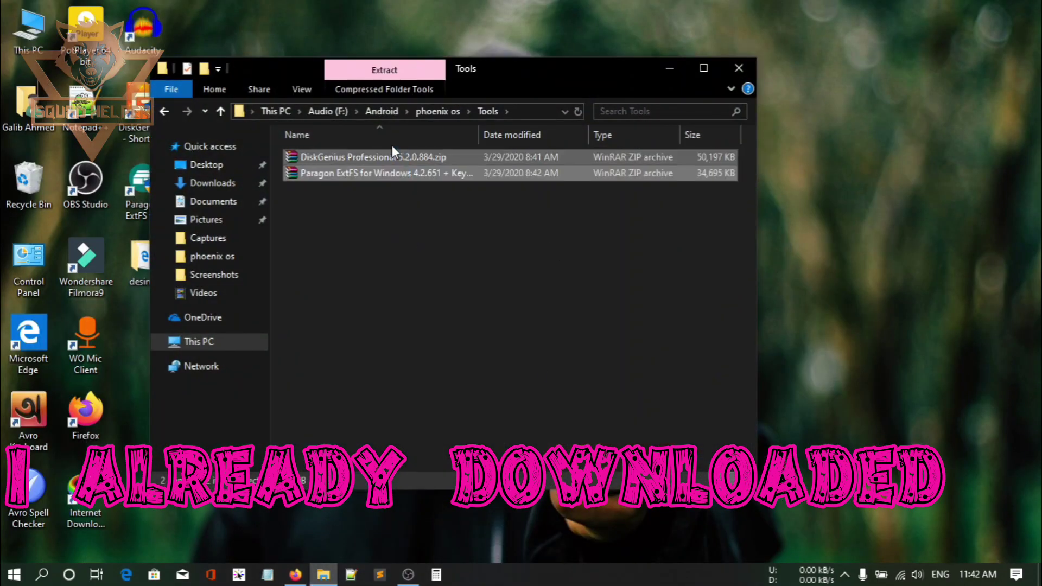
click(390, 158)
right_click(389, 158)
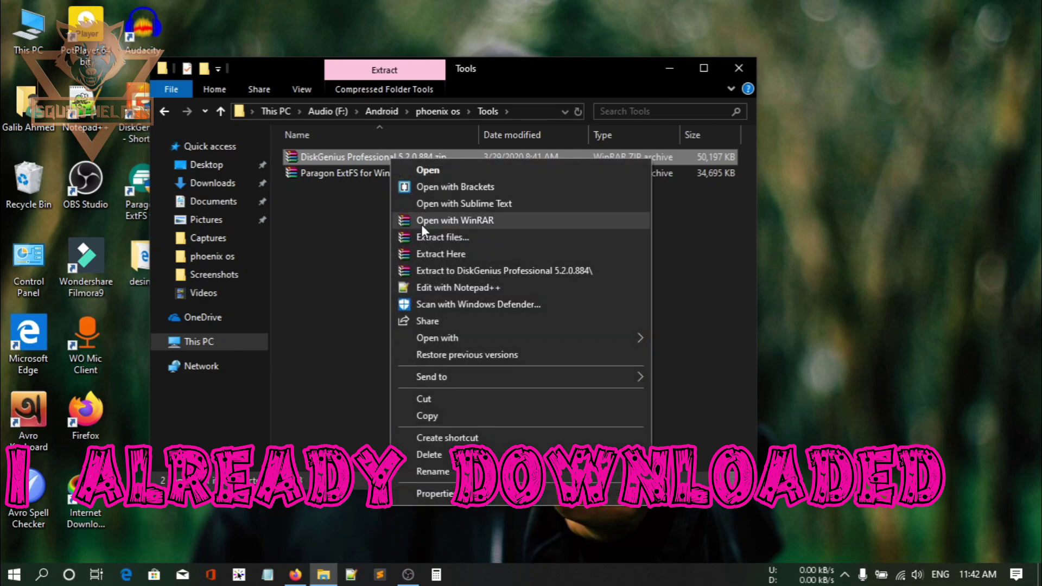
click(431, 274)
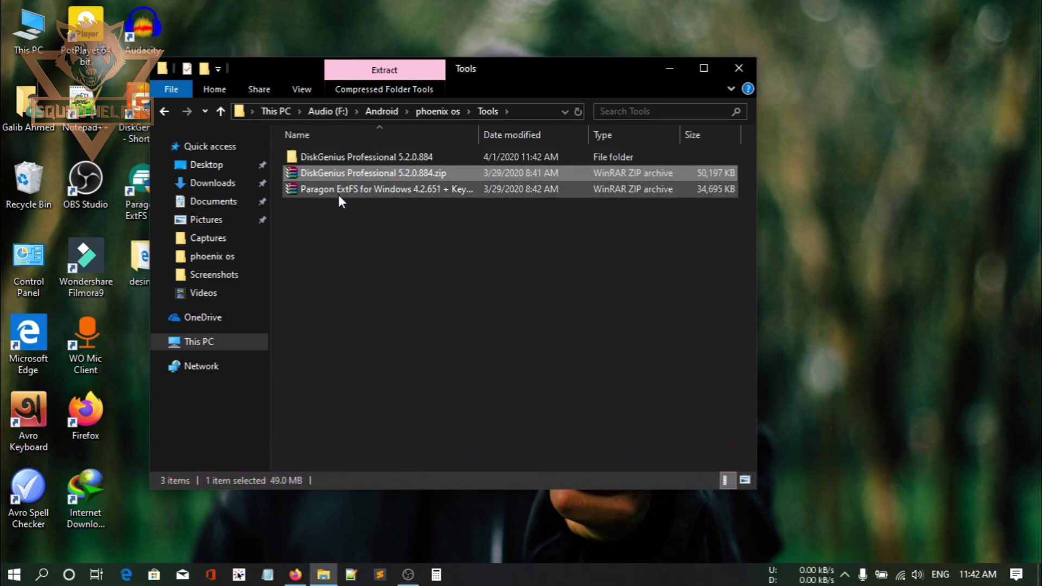
Extract the Paragon ExtFS for Windows 4.2.651 archive into its own subfolder within Tools
click(339, 196)
right_click(338, 194)
click(370, 313)
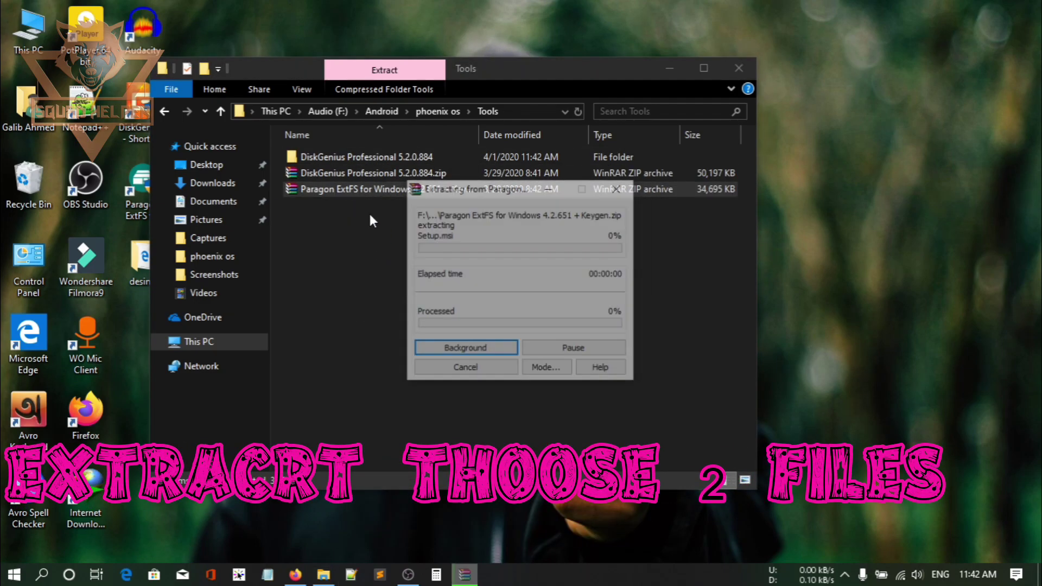
click(363, 164)
ctrl+click(362, 175)
click(363, 172)
Open the innermost extracted DiskGenius Professional 5.2.0.884 folder and launch DGEngSetup520884.exe
click(359, 158)
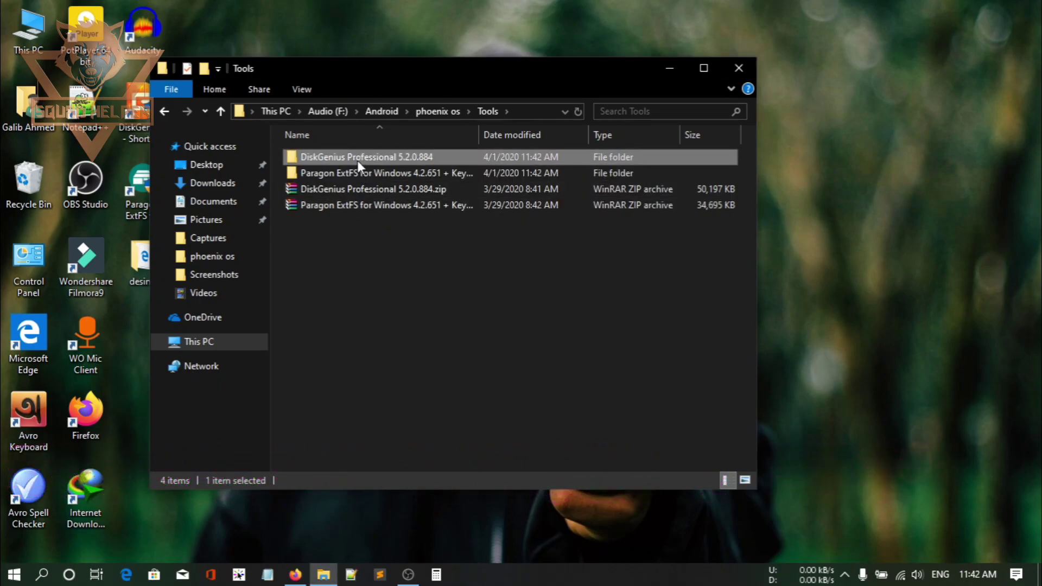
double_click(357, 160)
double_click(357, 159)
click(357, 160)
click(349, 174)
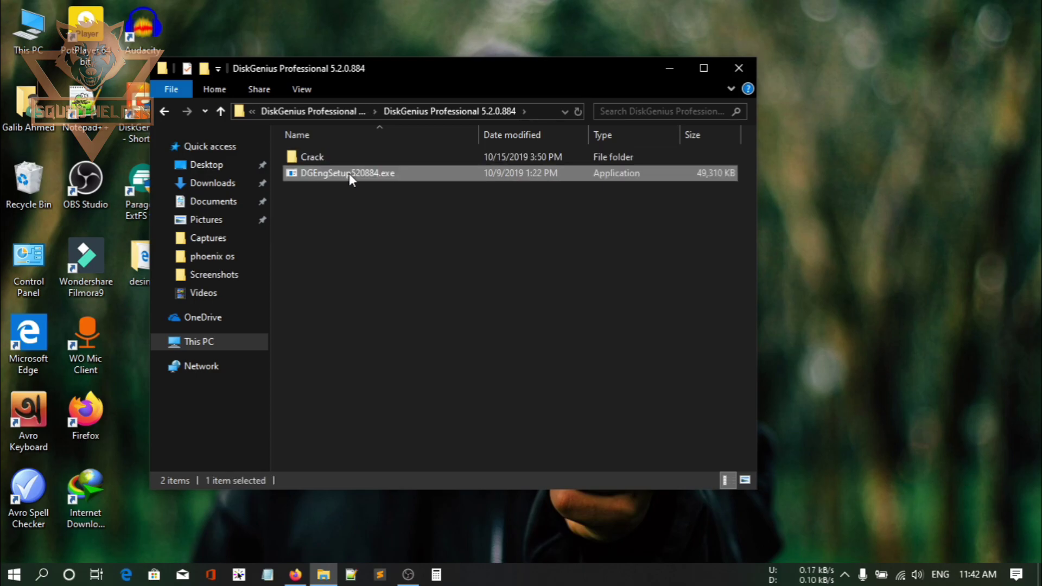
click(346, 161)
click(347, 167)
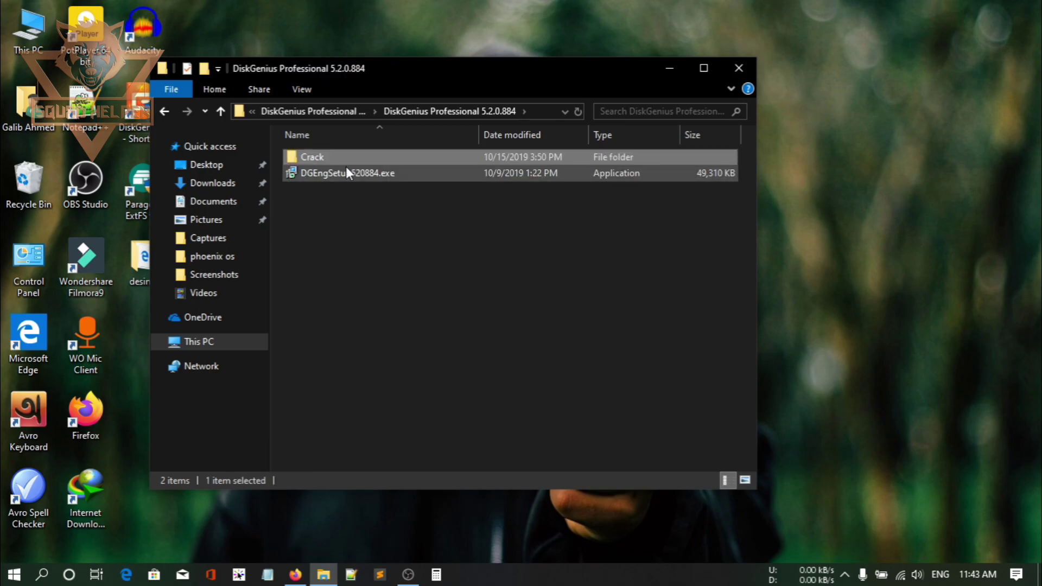
double_click(347, 173)
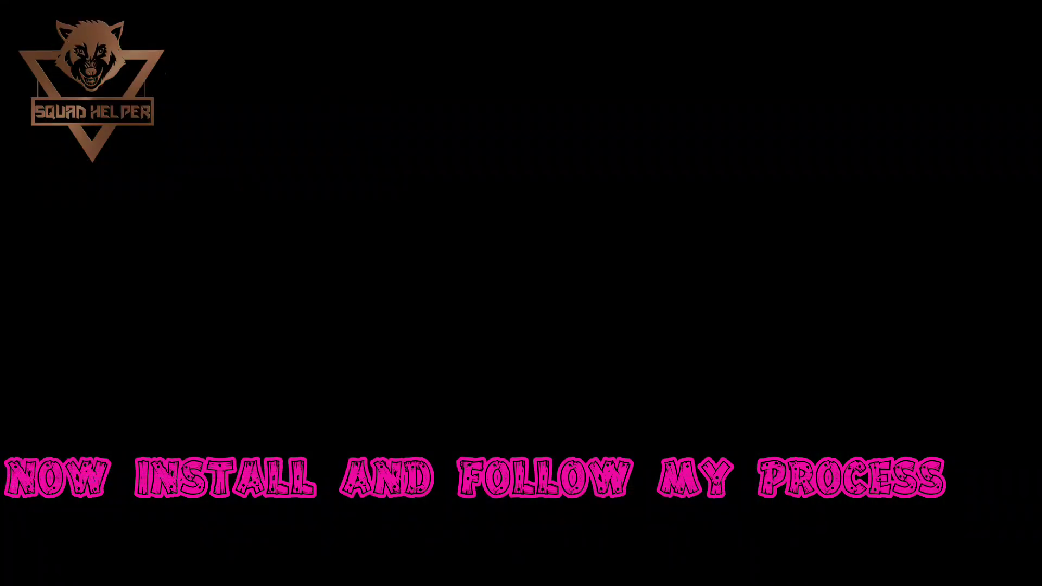
Install DiskGenius 5.2.0 in English, accepting the license agreement, and finish the setup wizard
click(506, 393)
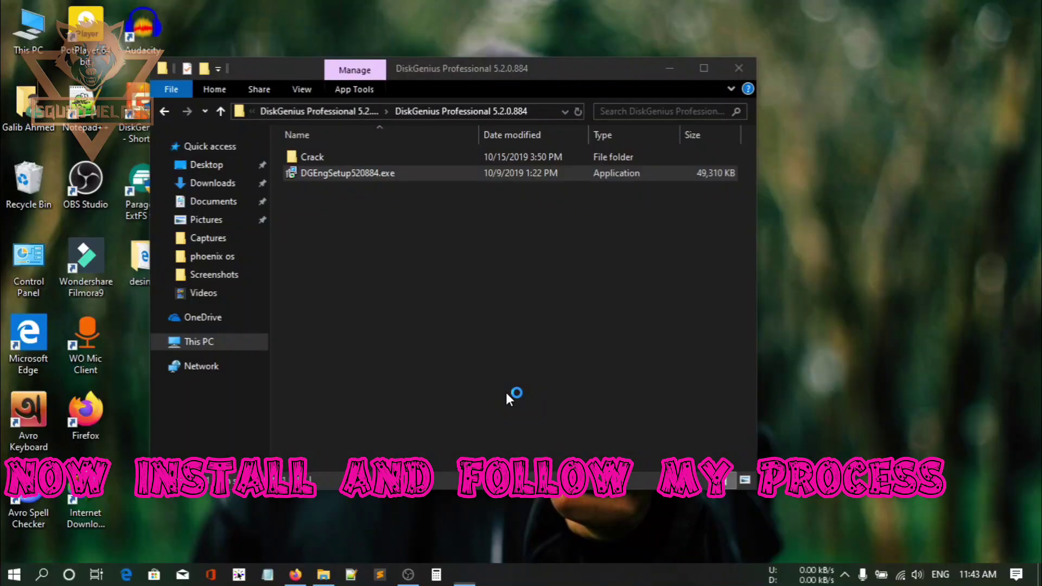
click(530, 326)
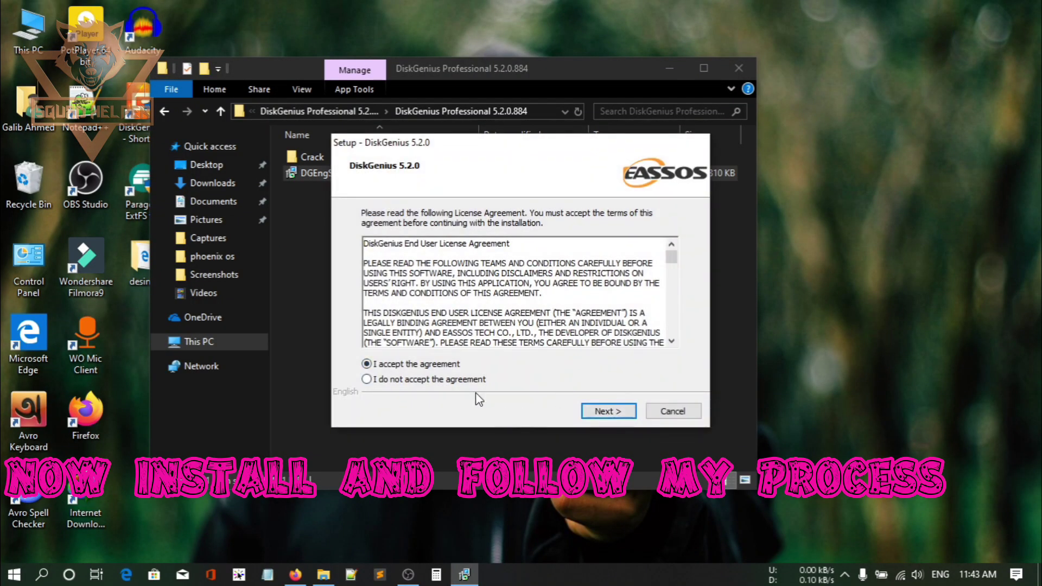
click(614, 414)
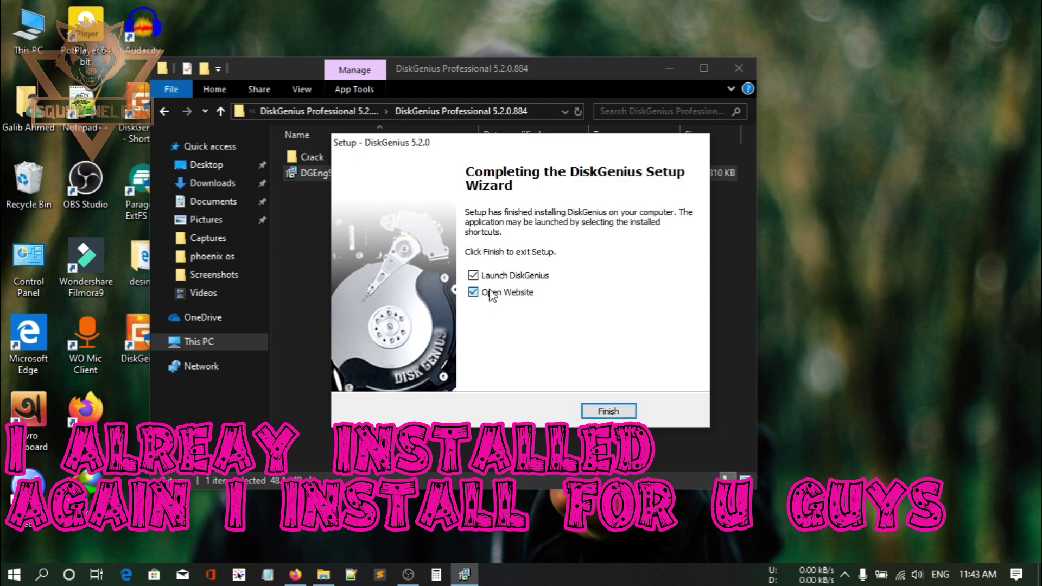
click(604, 416)
Open the Virus & threat protection settings in Windows Security and turn off virus protection
click(845, 574)
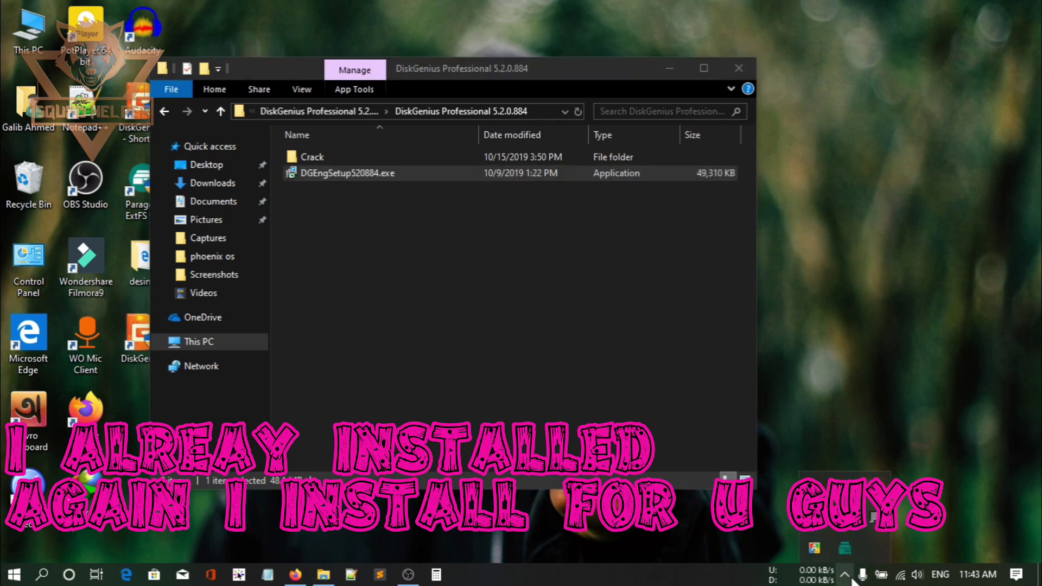
right_click(814, 487)
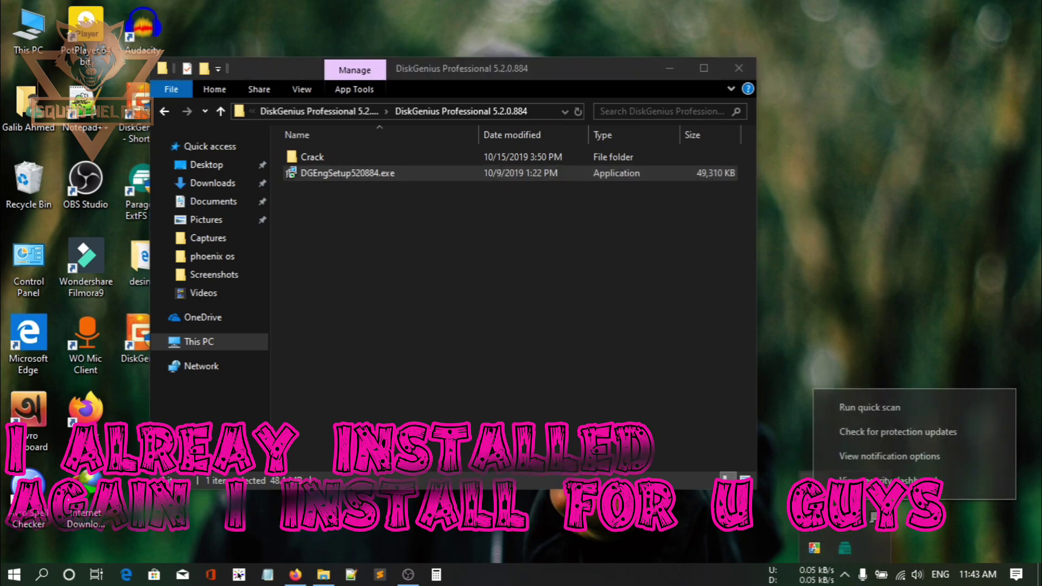
click(885, 485)
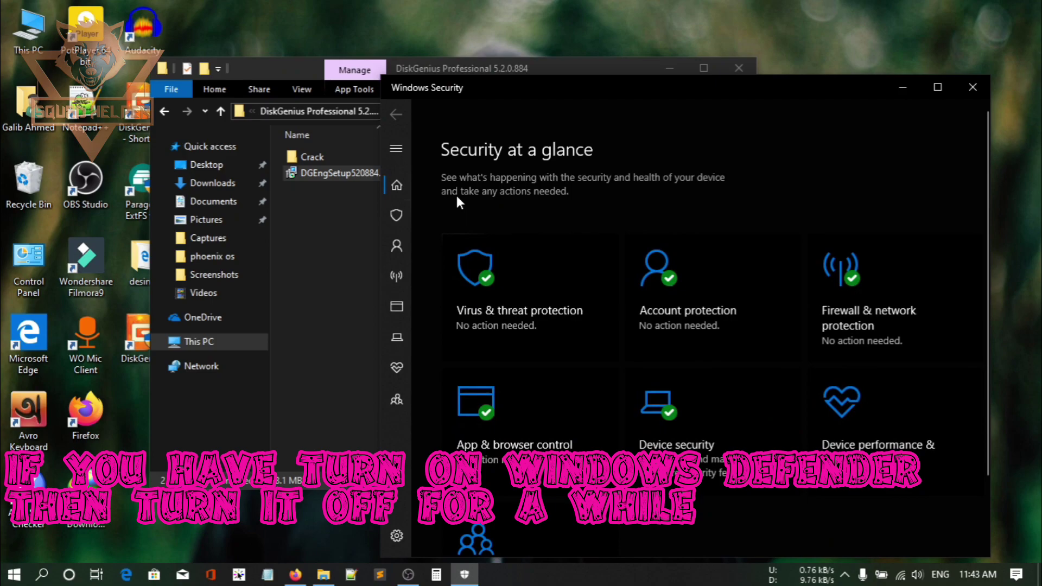
click(405, 209)
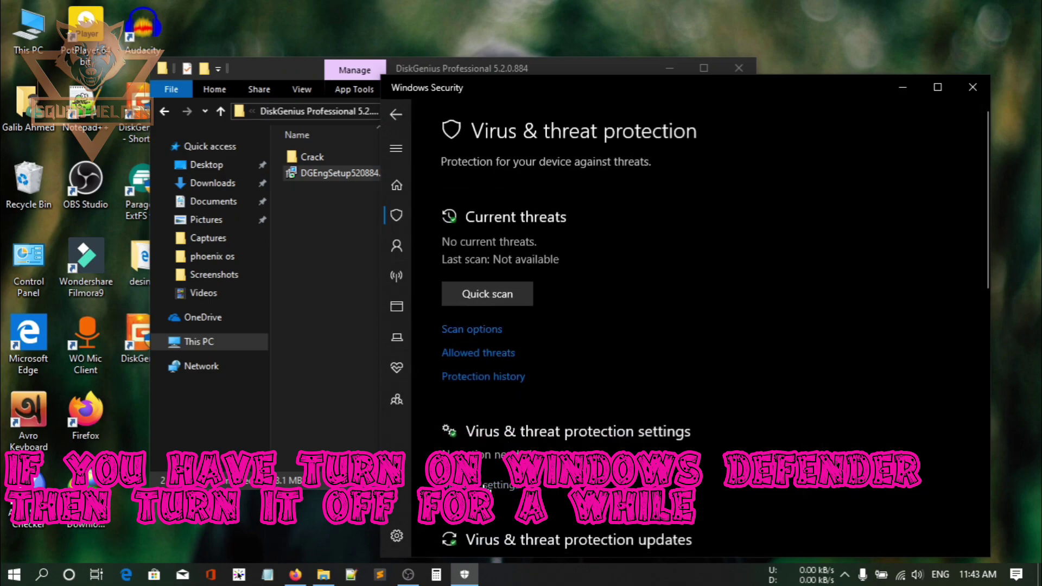
click(485, 477)
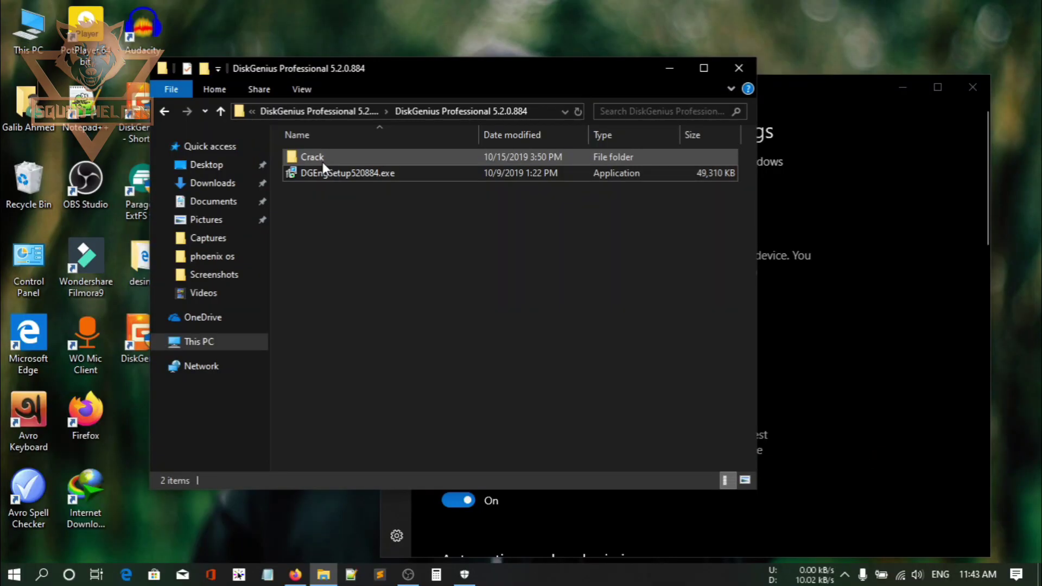
Copy DiskGen.exe and Options.ini from the x64 subfolder of the DiskGenius Crack folder
double_click(322, 162)
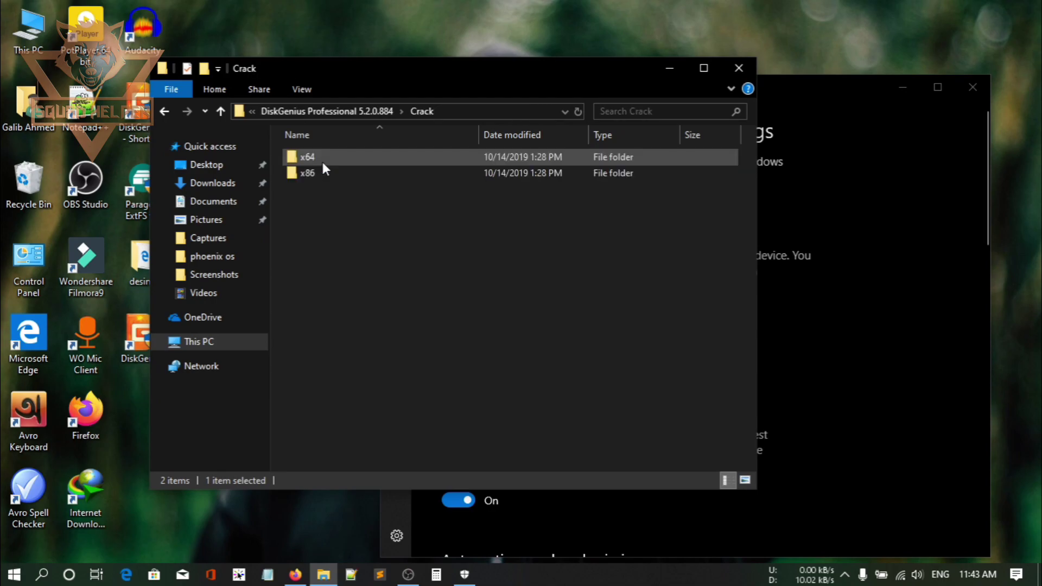
double_click(318, 157)
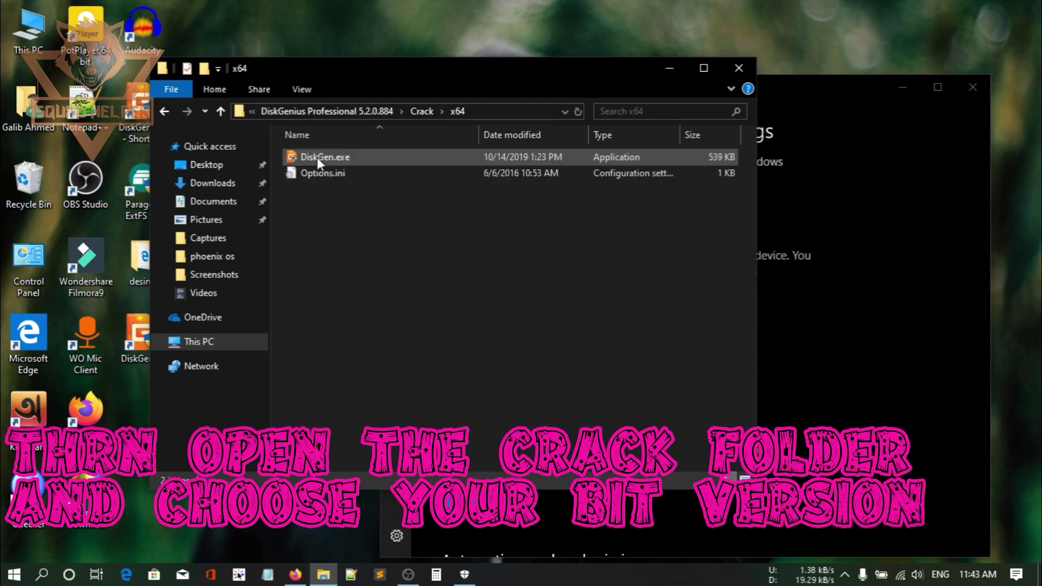
click(317, 157)
drag(321, 188, 319, 113)
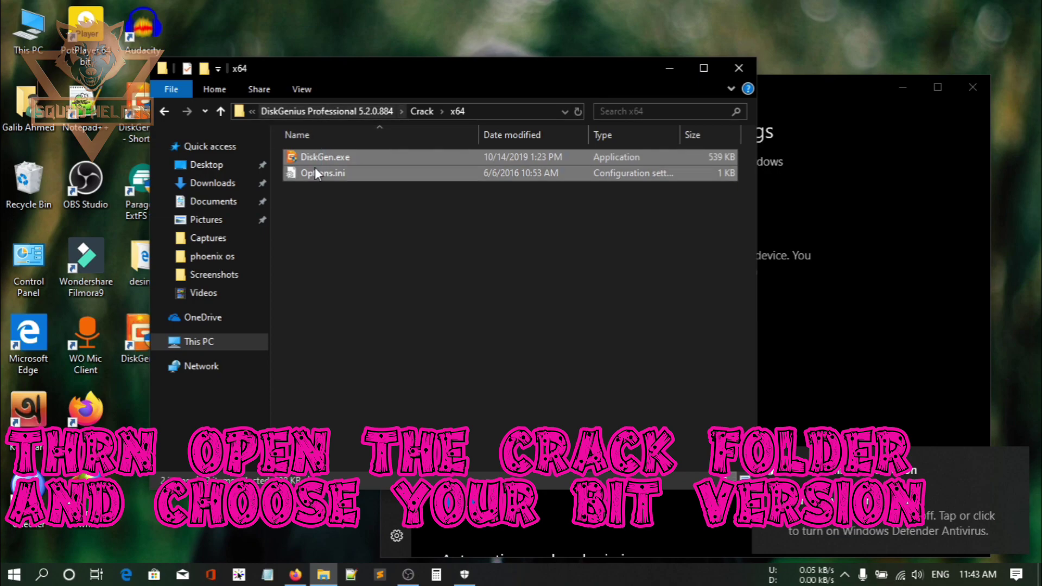
right_click(312, 159)
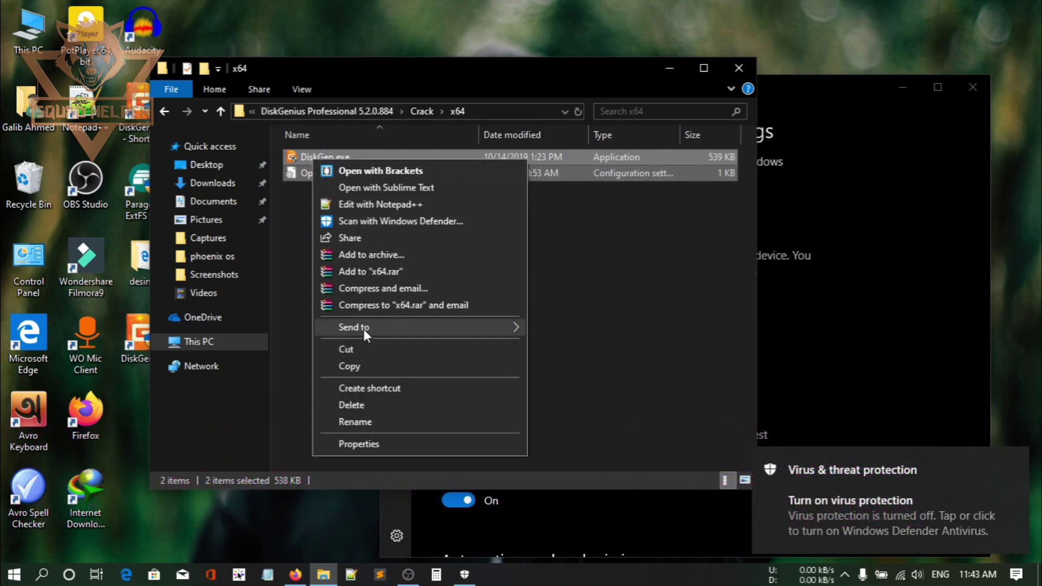
click(364, 367)
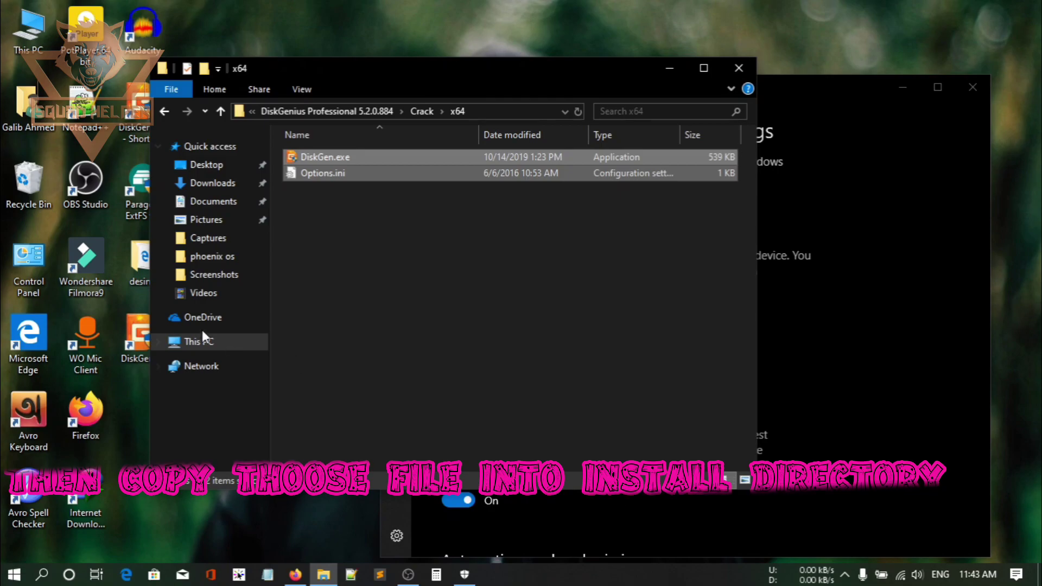
Open the installation folder of DiskGenius from the file location of its desktop shortcut
click(120, 328)
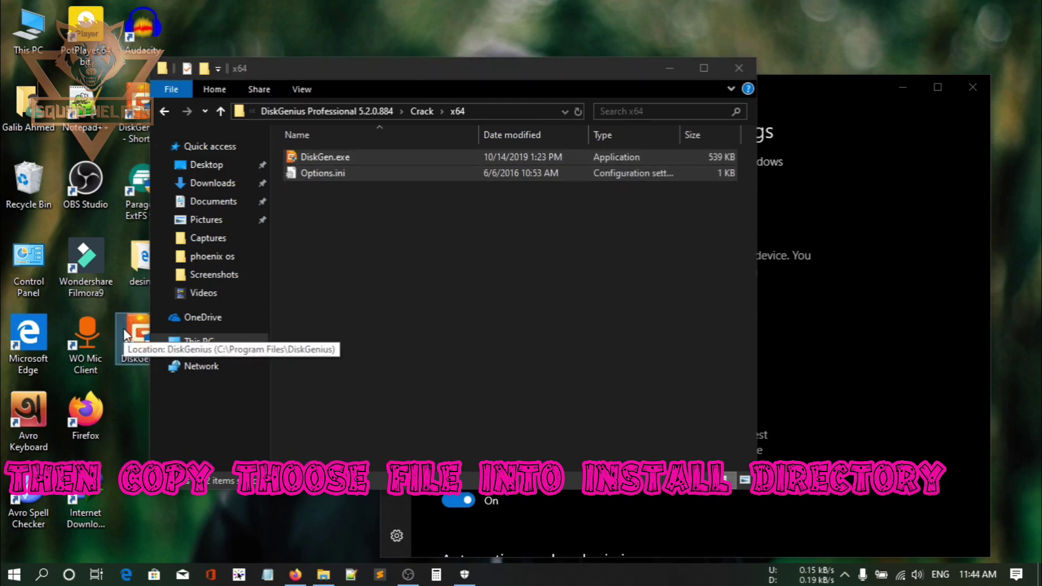
right_click(125, 333)
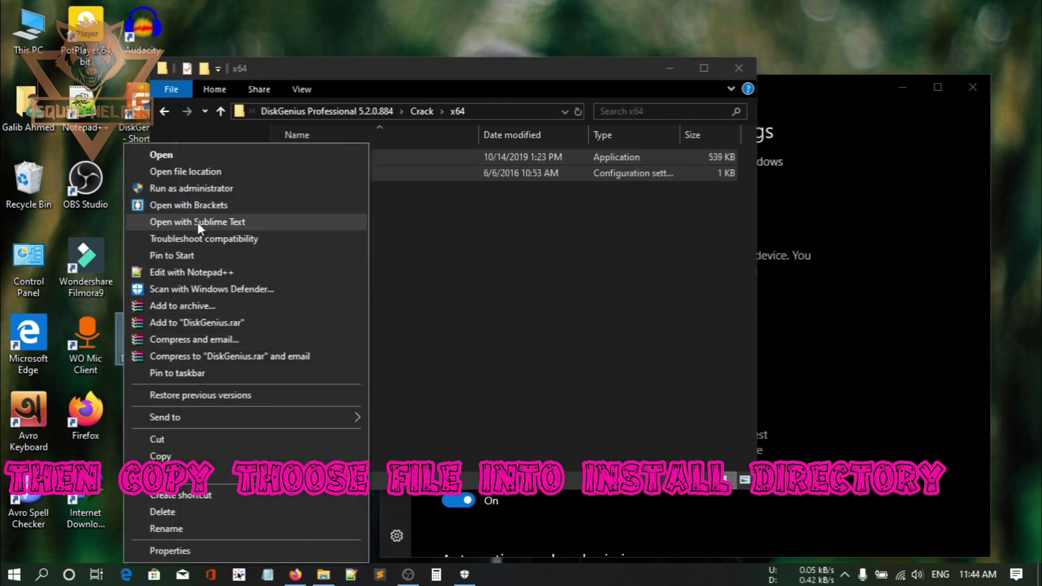
drag(432, 74, 604, 84)
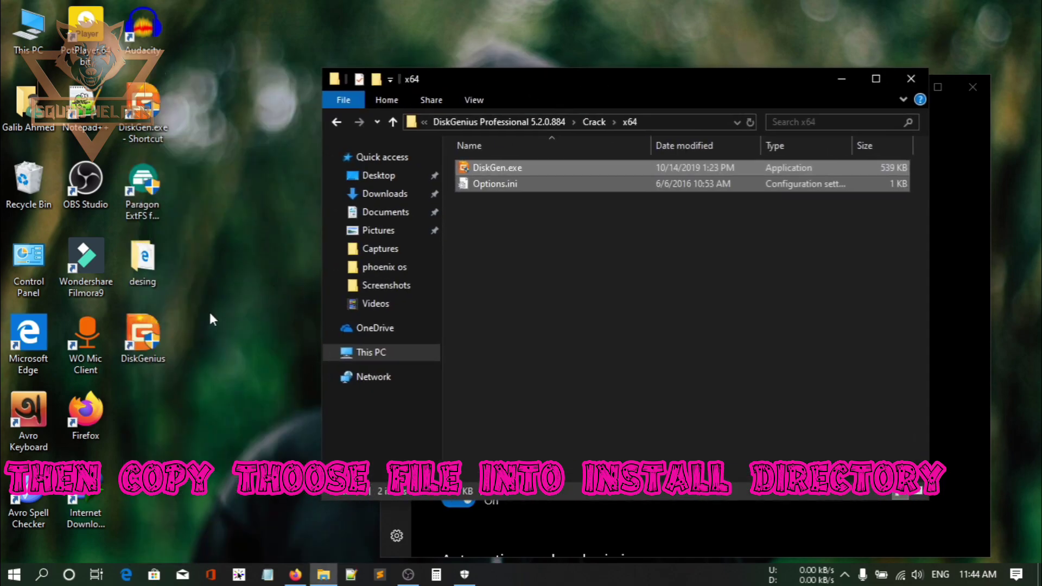
right_click(149, 332)
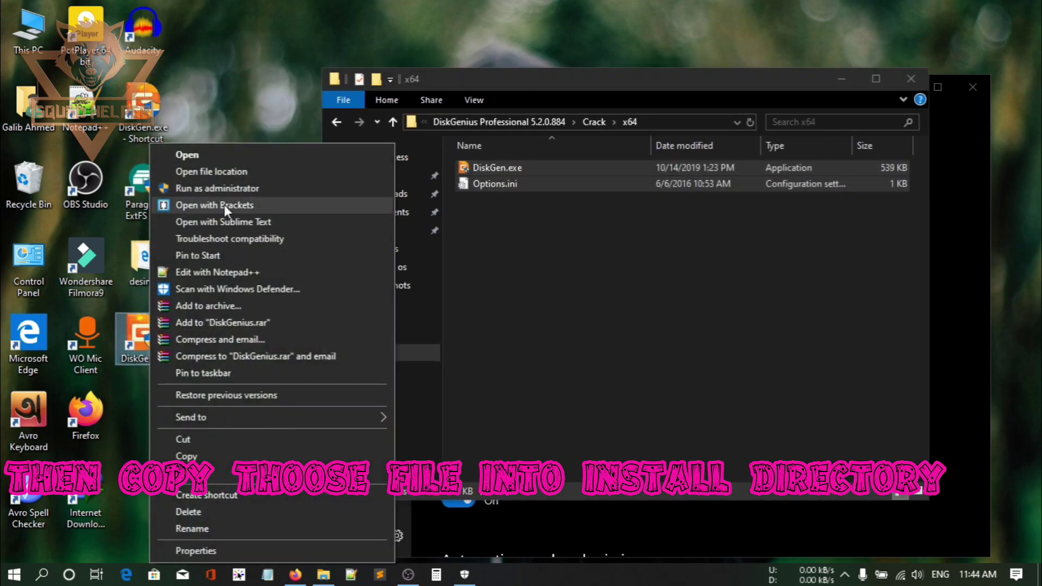
click(217, 172)
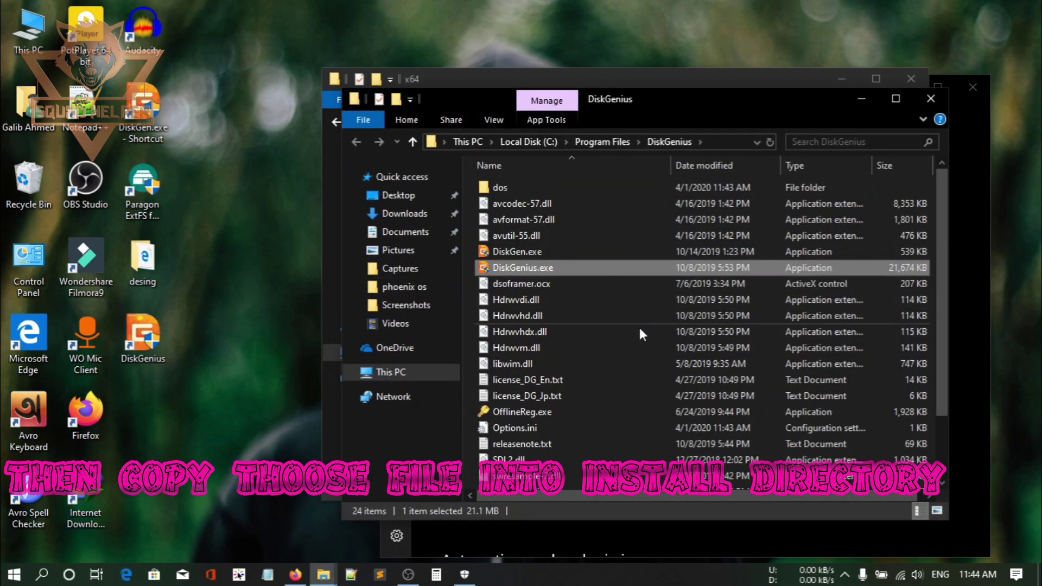
Paste the copied files into C:\Program Files\DiskGenius, replacing the existing ones with administrator permission, and close that folder
right_click(639, 327)
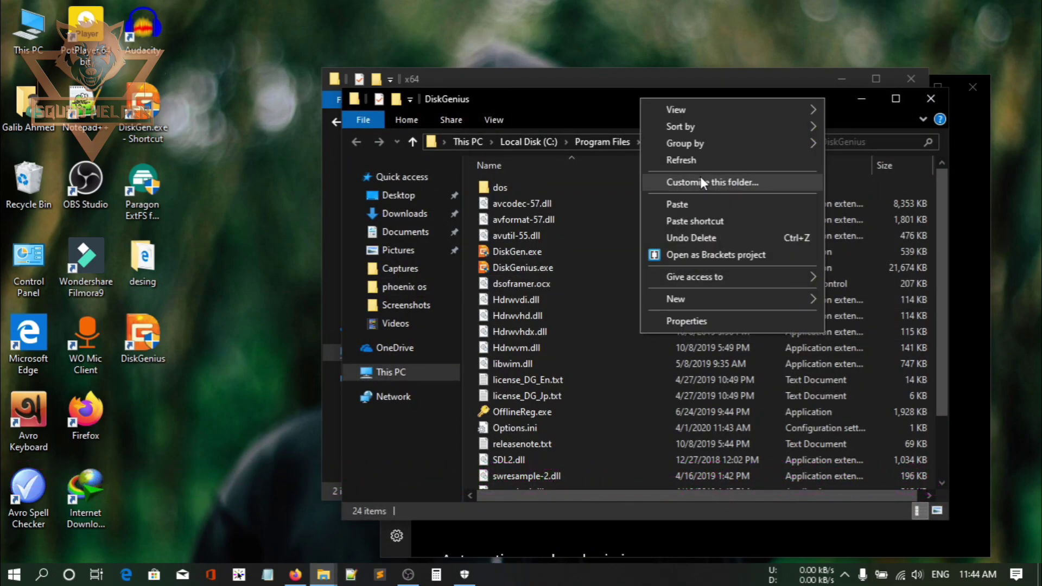
click(679, 199)
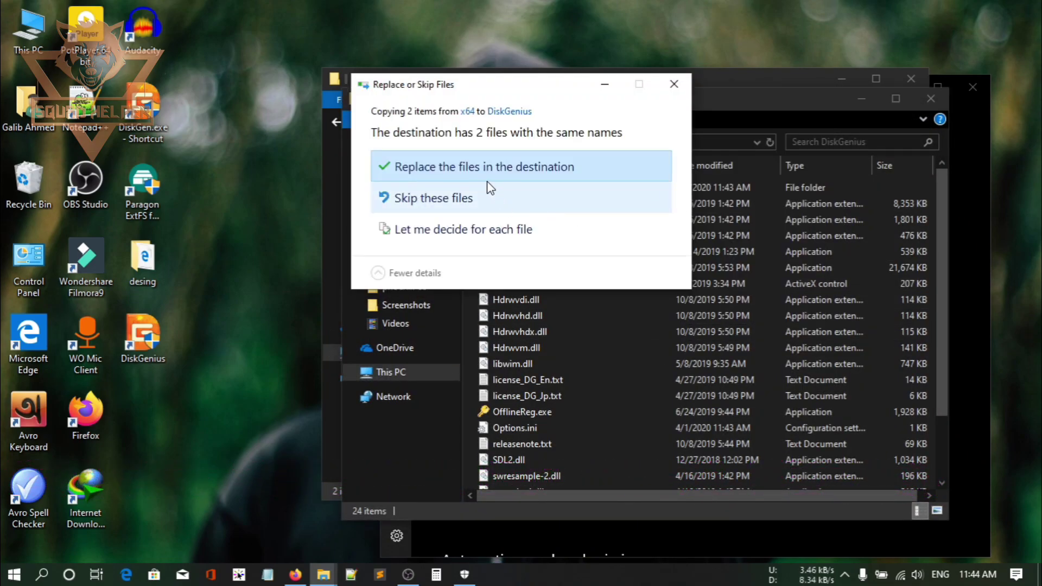
click(488, 175)
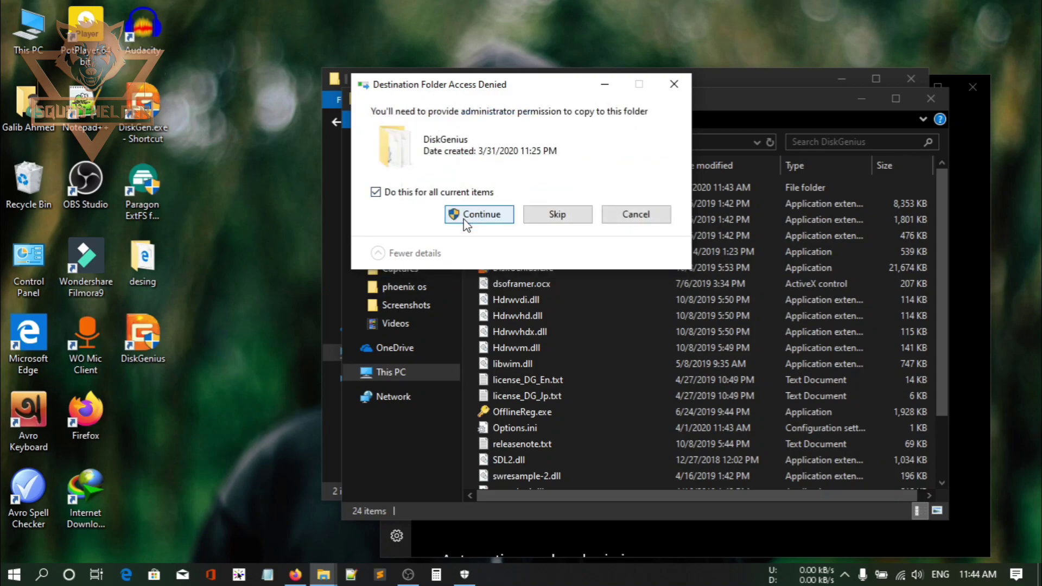
click(464, 219)
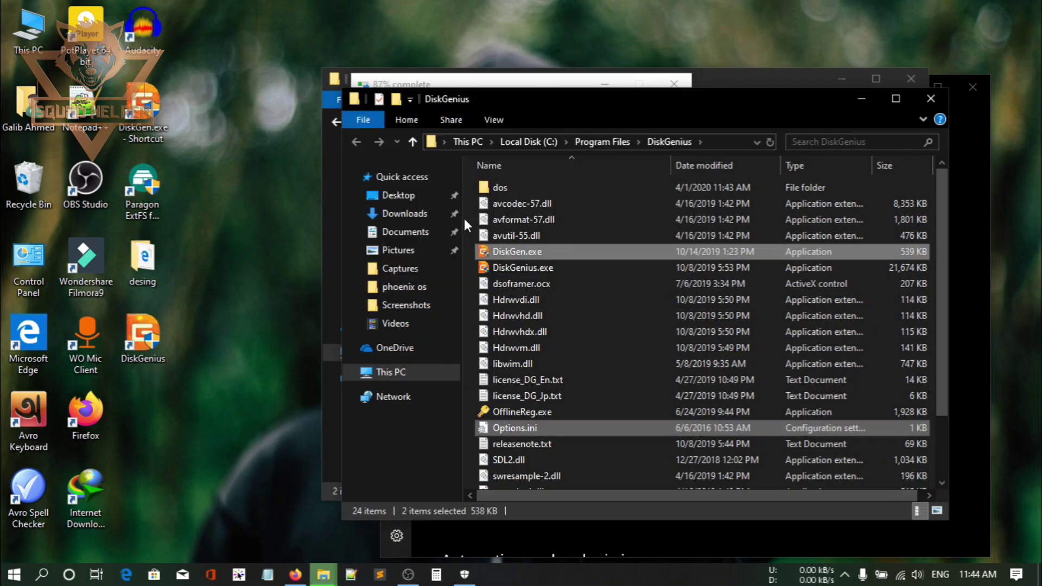
drag(573, 102, 493, 262)
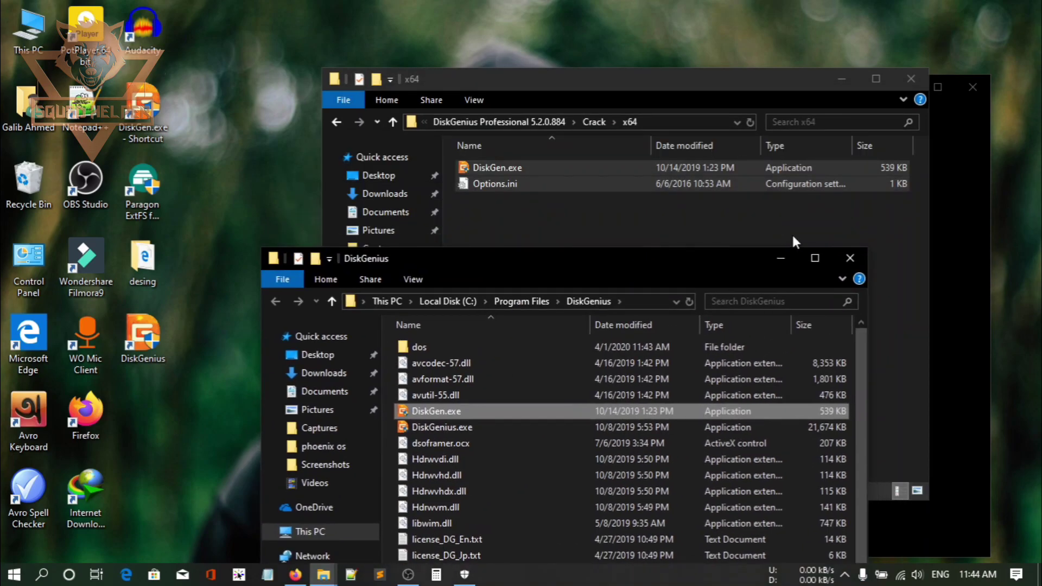
click(845, 259)
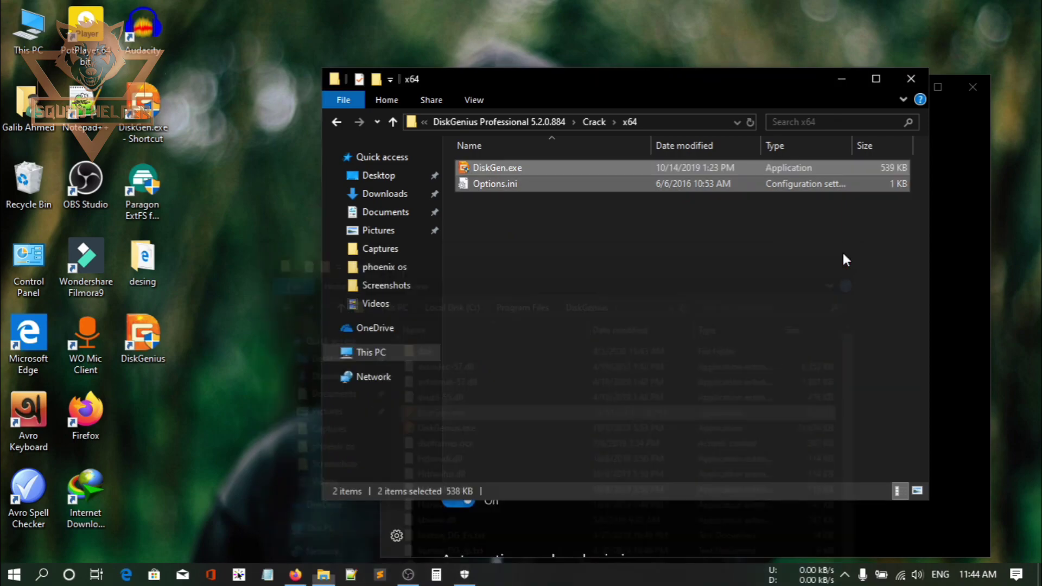
Return to the Tools folder, open the innermost Paragon ExtFS for Windows 4.2.651 + Keygen folder and select Setup.msi
click(332, 121)
click(327, 118)
click(327, 119)
click(327, 119)
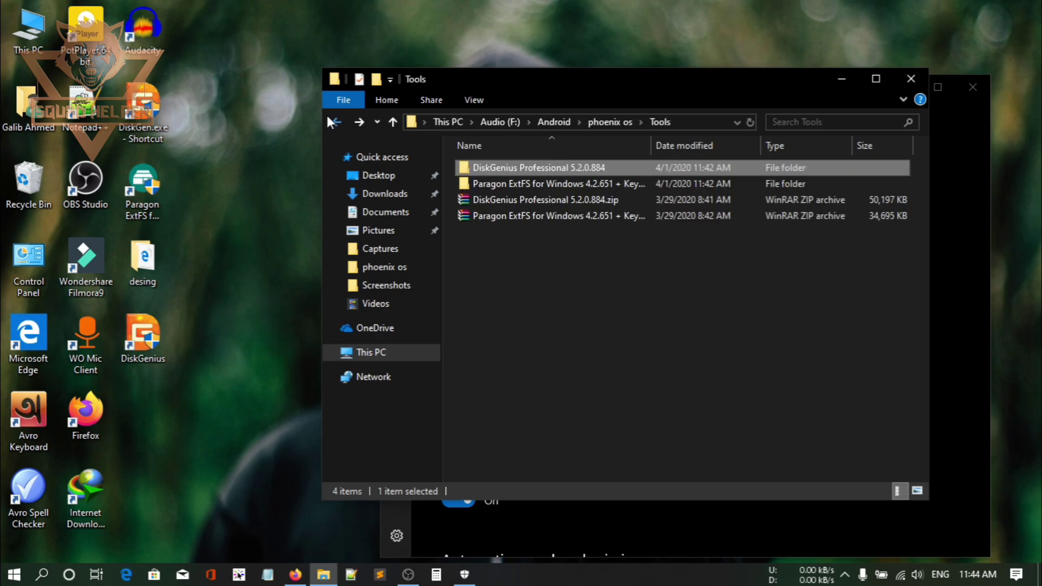
double_click(570, 187)
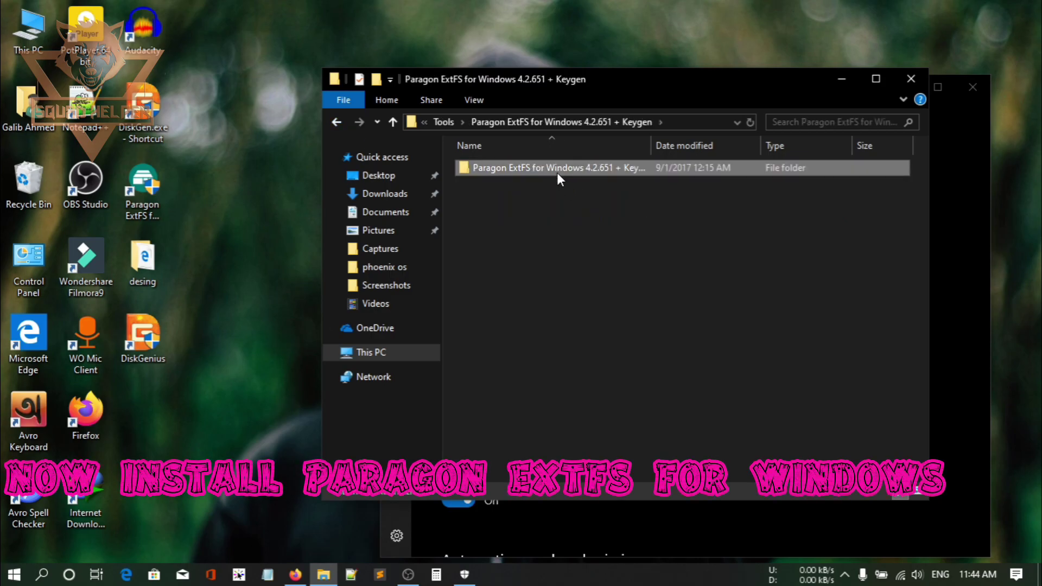
click(504, 219)
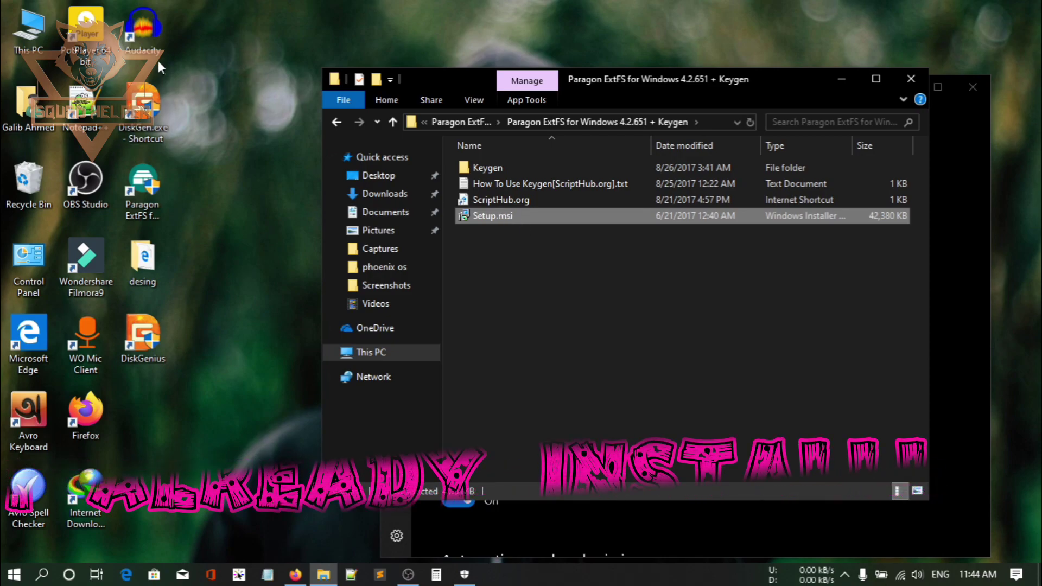
Open the Keygen subfolder of the Paragon ExtFS package and launch keygen.exe
drag(142, 193, 196, 152)
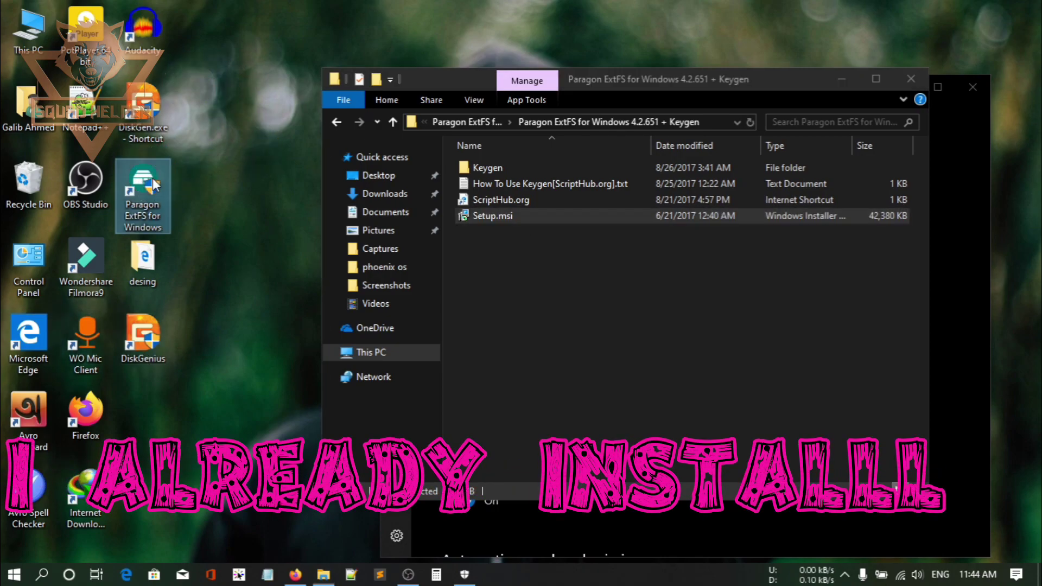
double_click(530, 171)
click(530, 171)
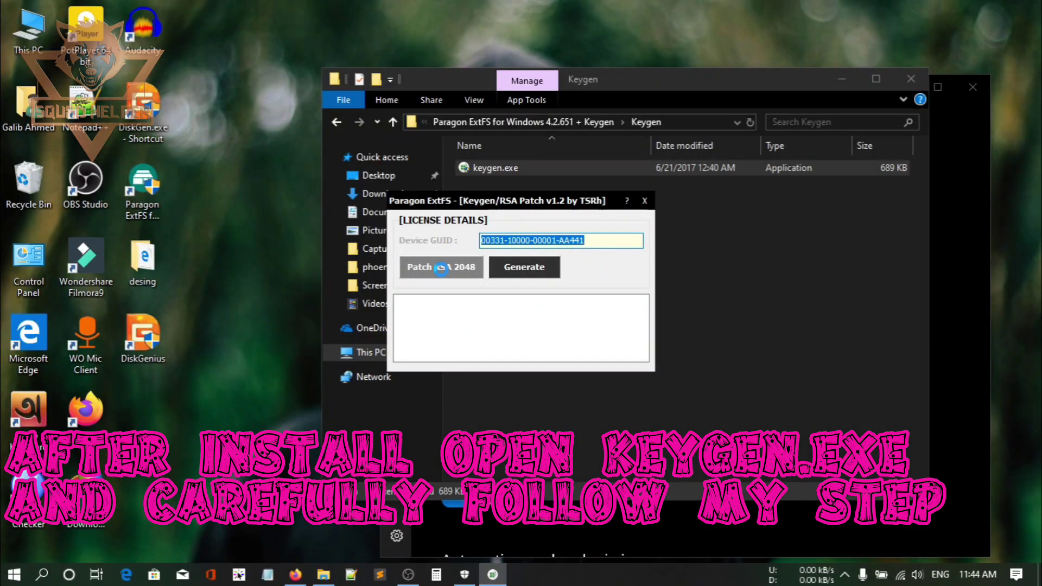
Apply the RSA 2048 patch to extservice.exe in C:\Program Files (x86)\Paragon Software\ExtFS for Windows and dismiss the message
click(441, 268)
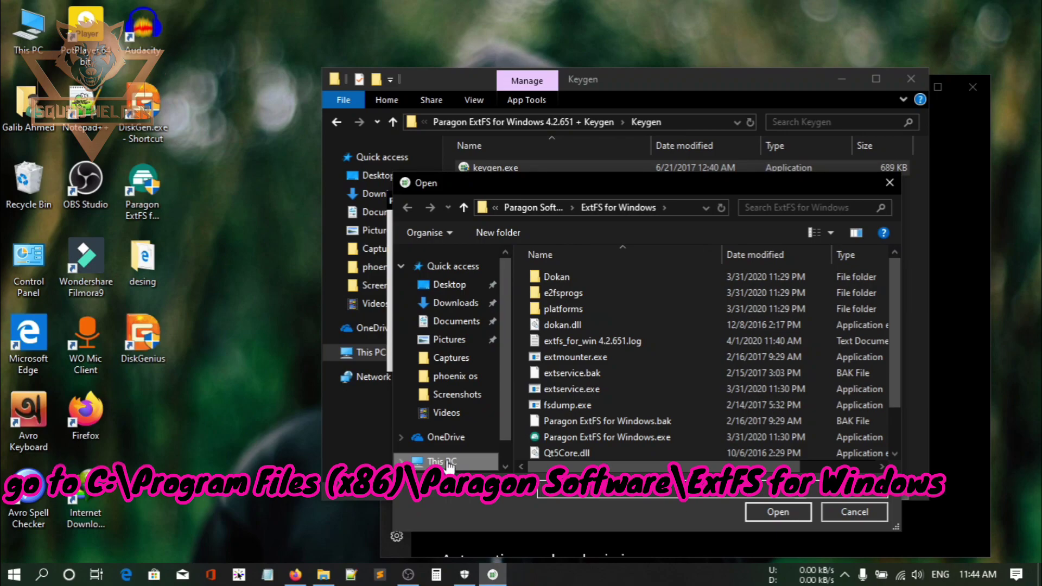
click(442, 461)
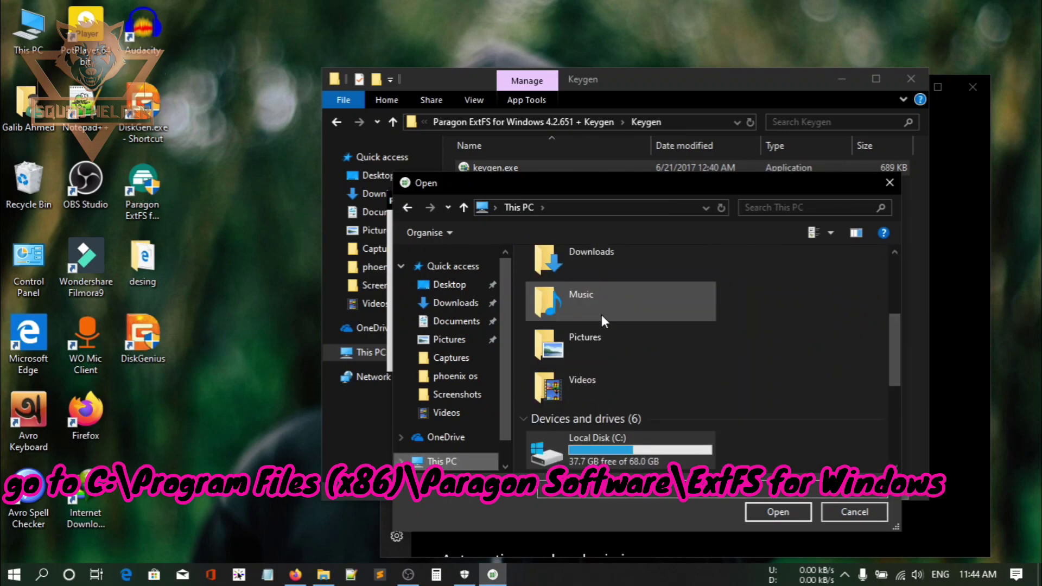
double_click(597, 450)
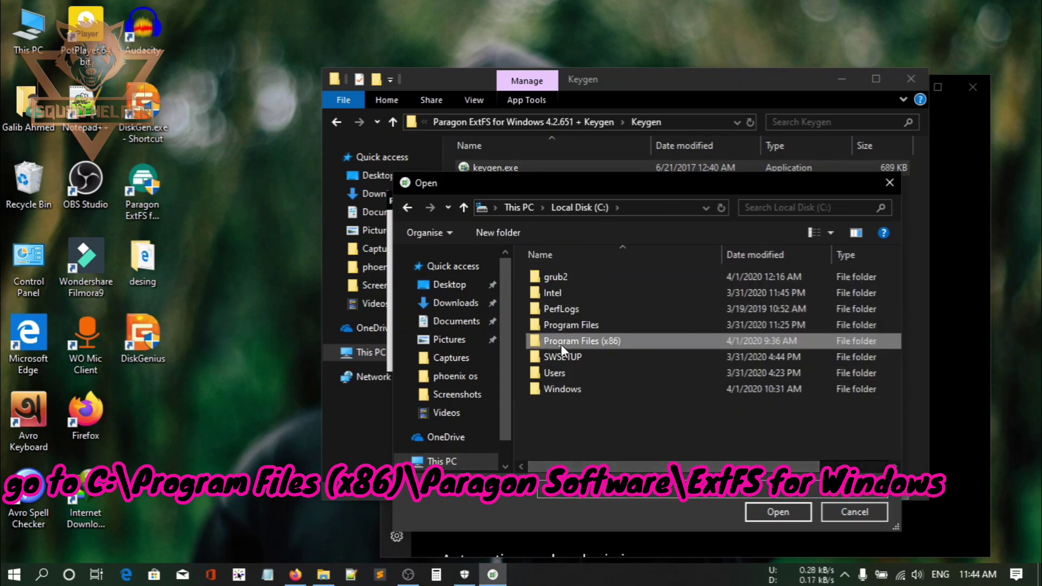
double_click(561, 341)
scroll(561, 344, down, 5)
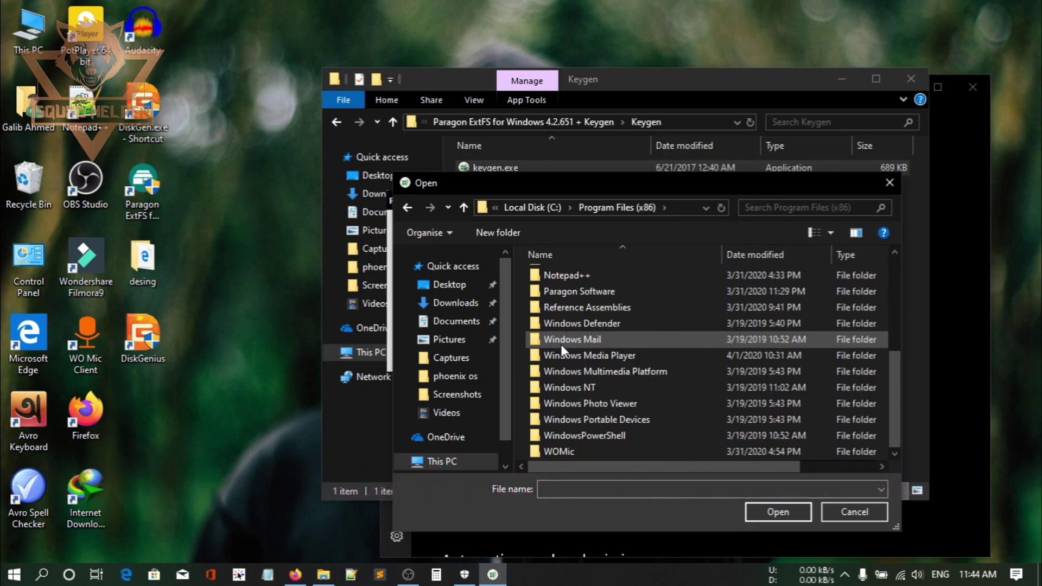
double_click(547, 293)
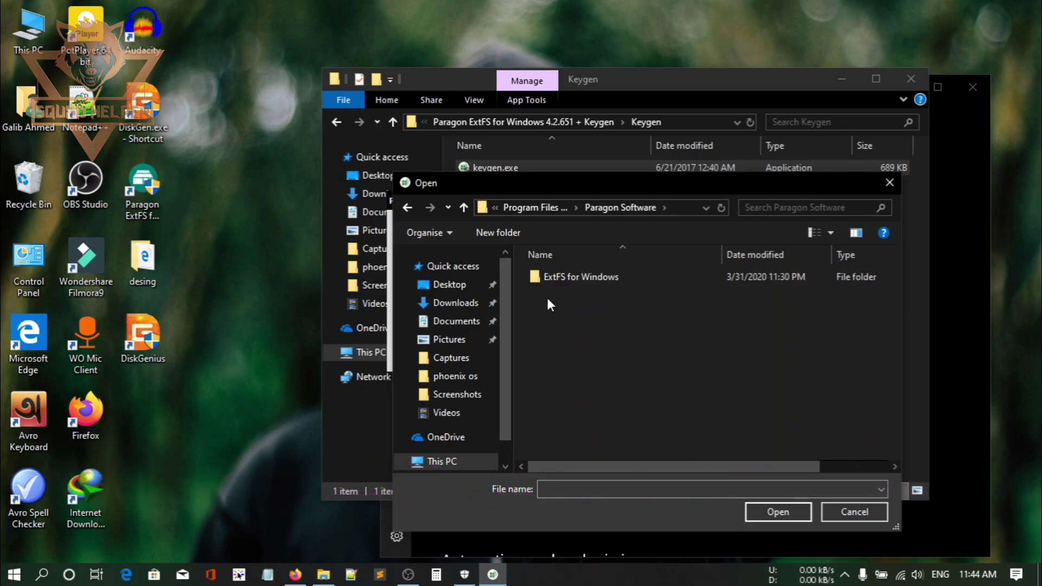
double_click(547, 272)
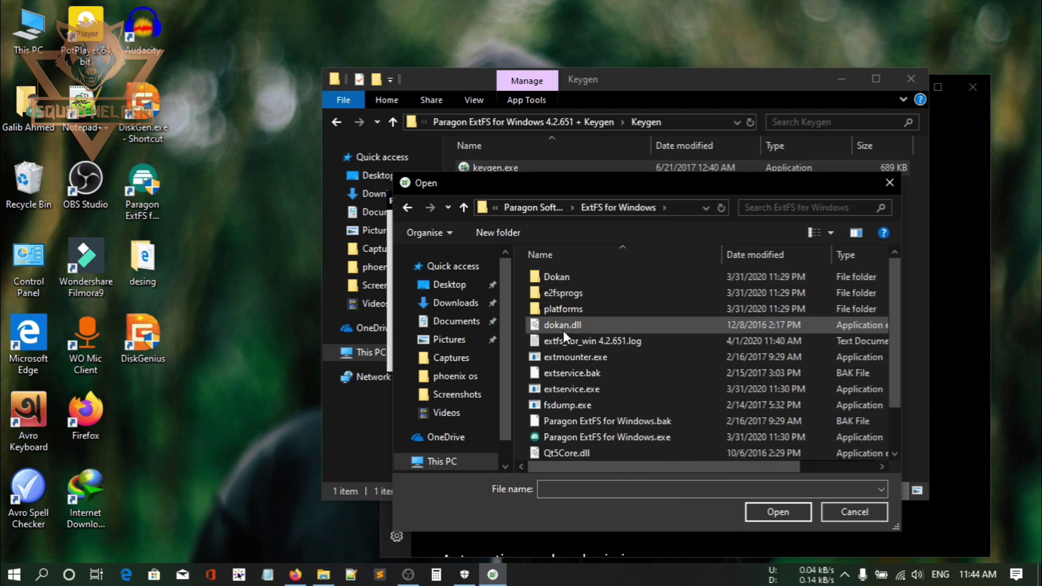
click(569, 388)
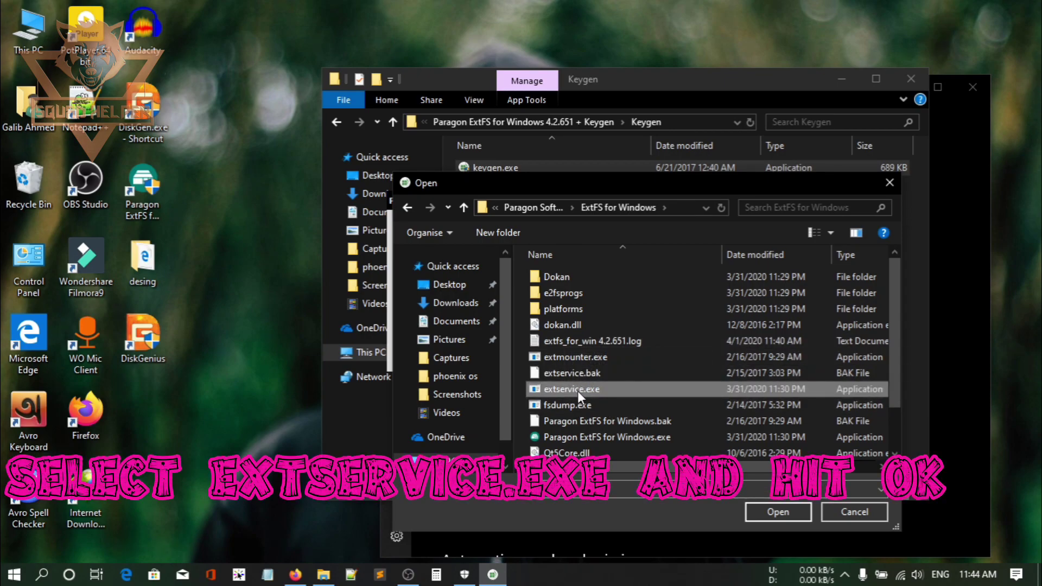
click(764, 511)
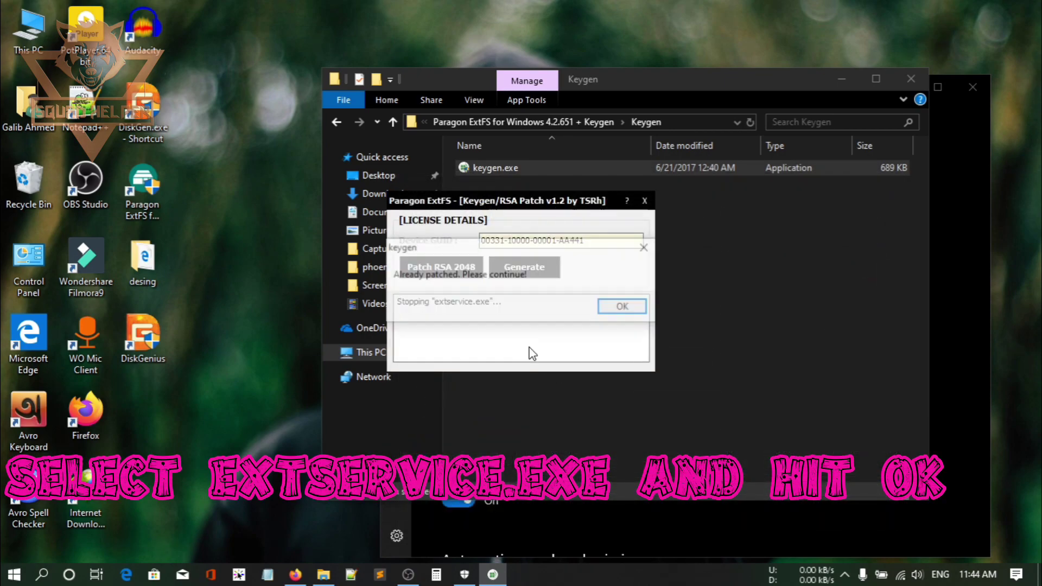
click(614, 307)
Apply the RSA 2048 patch to Paragon ExtFS for Windows.exe in the same folder and dismiss the message
click(437, 266)
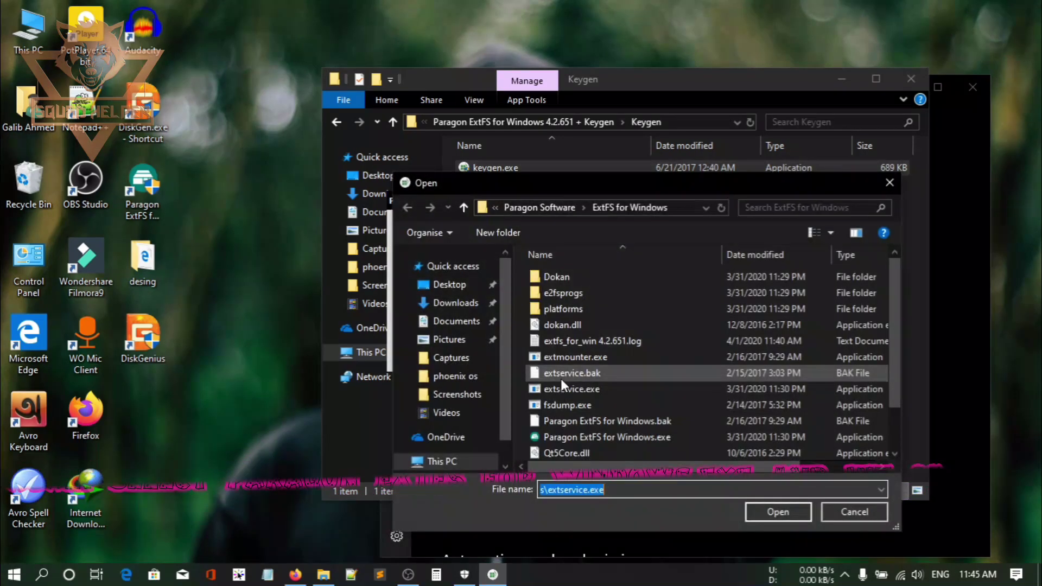
click(616, 438)
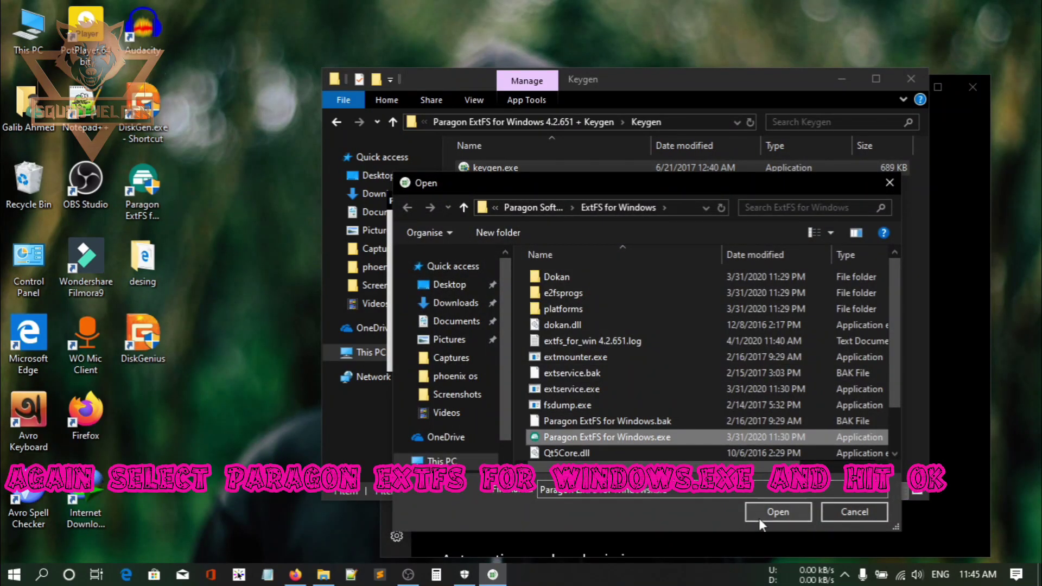
click(759, 519)
click(621, 307)
Generate the Paragon ExtFS license for the prefilled device GUID and close the keygen
click(538, 272)
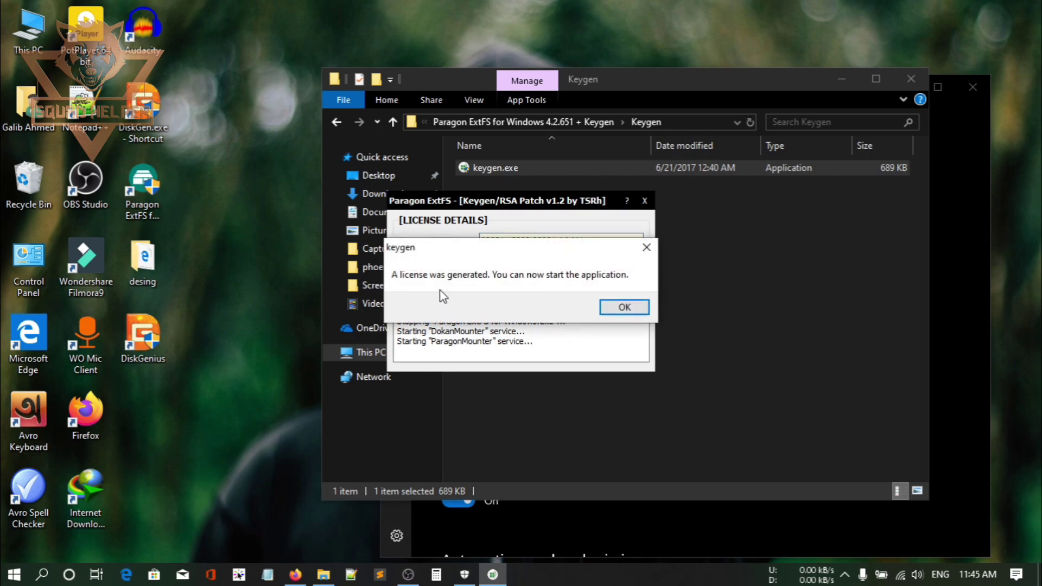
click(622, 307)
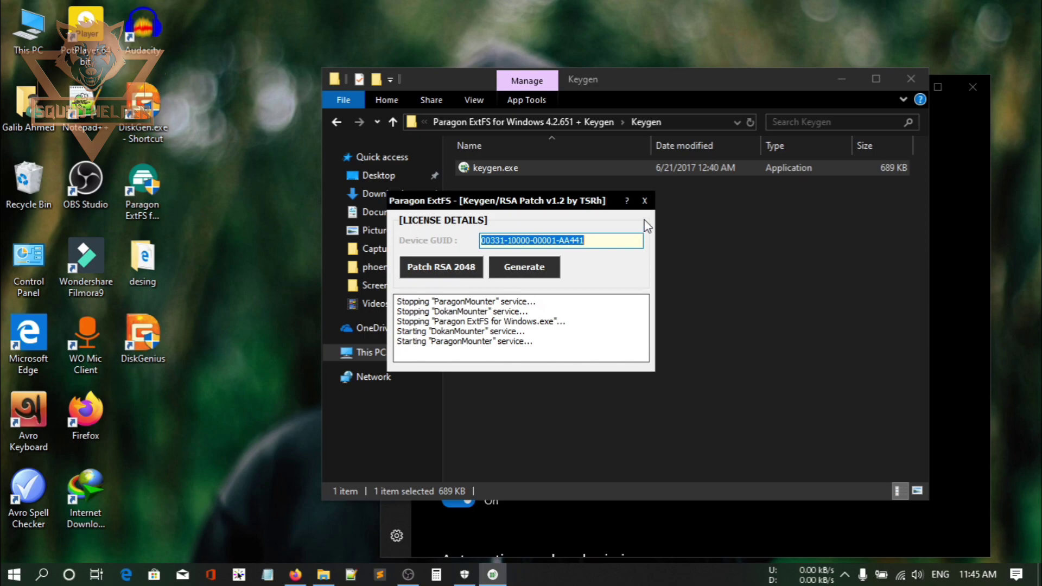
click(644, 201)
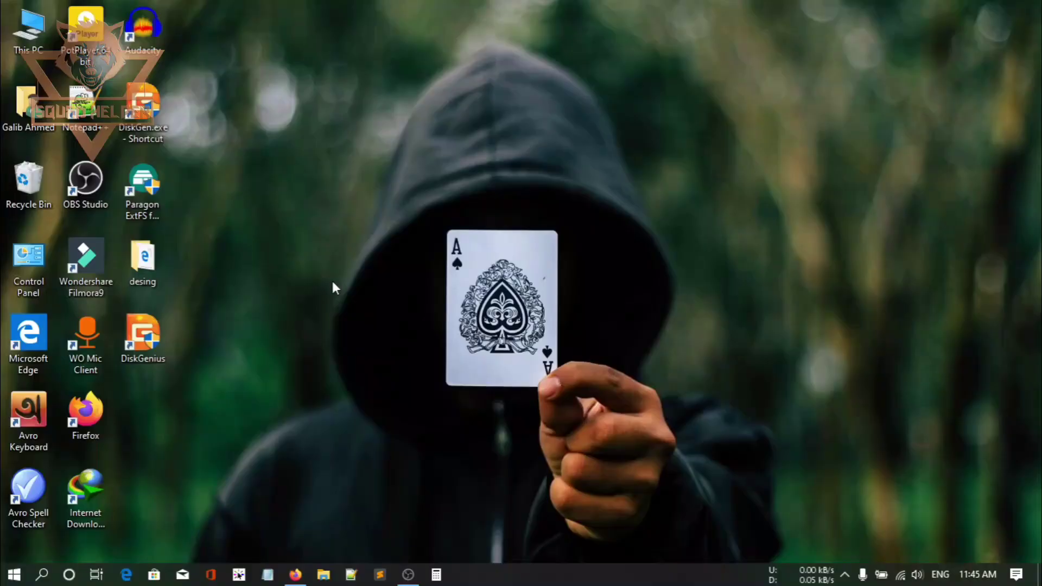
Run diskmgmt.msc to open Disk Management and maximize its window
key(super)
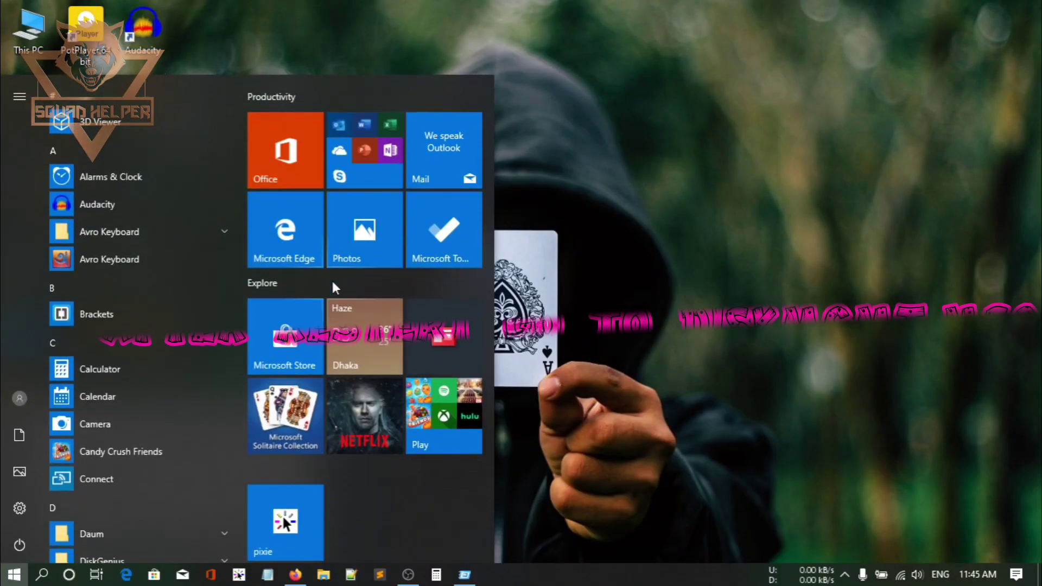
key(super+r)
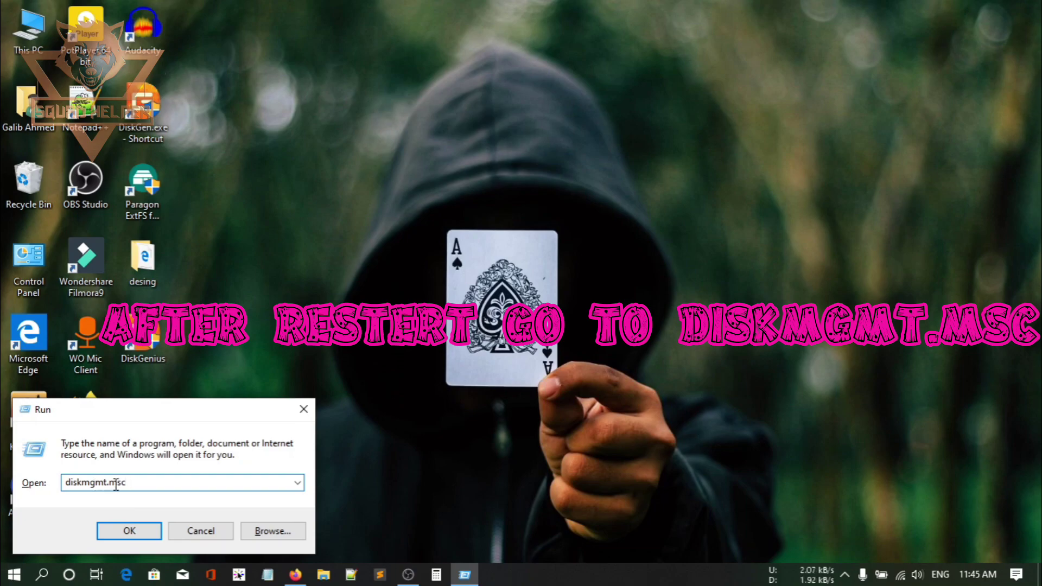
click(130, 532)
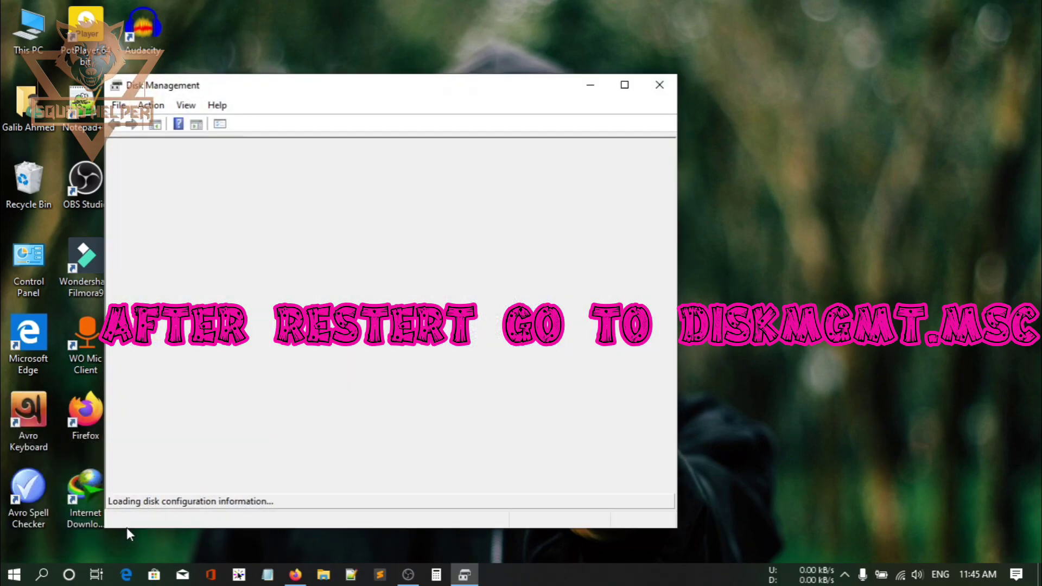
click(488, 374)
click(625, 84)
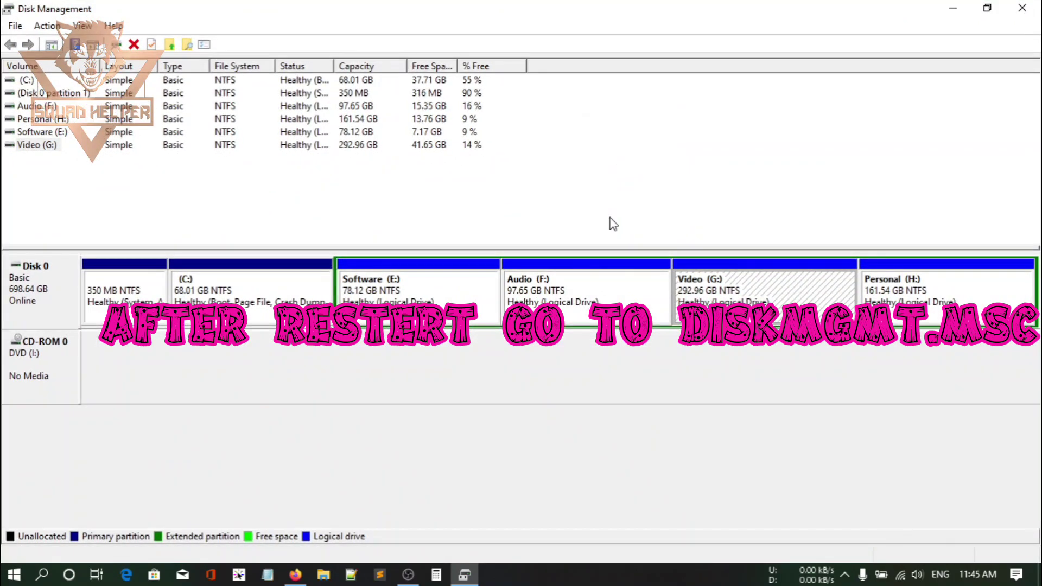
Start the Shrink Volume operation on Video (G:), opening Calculator and moving the shrink dialog aside to make room
right_click(702, 284)
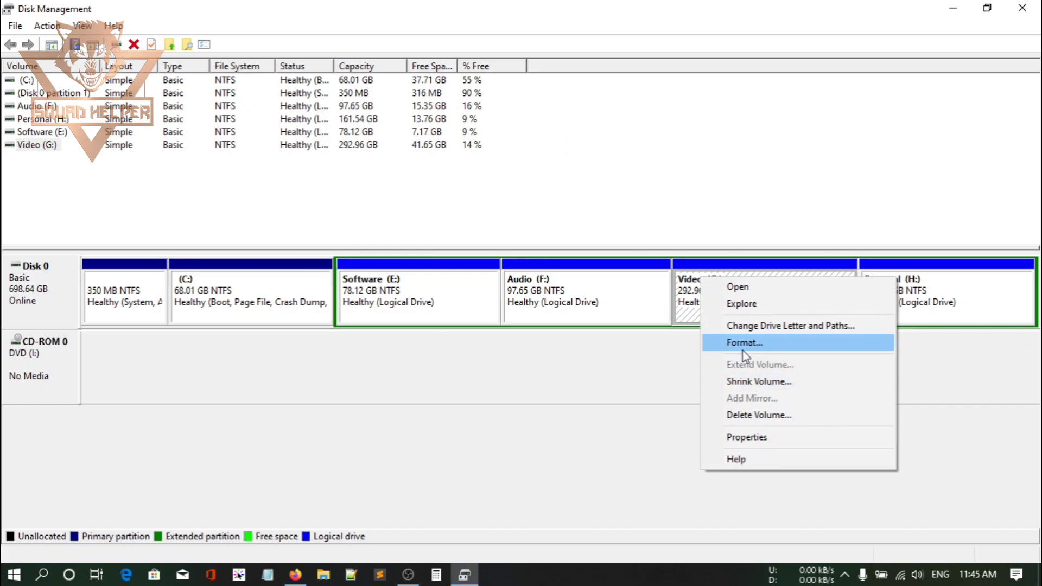
click(750, 381)
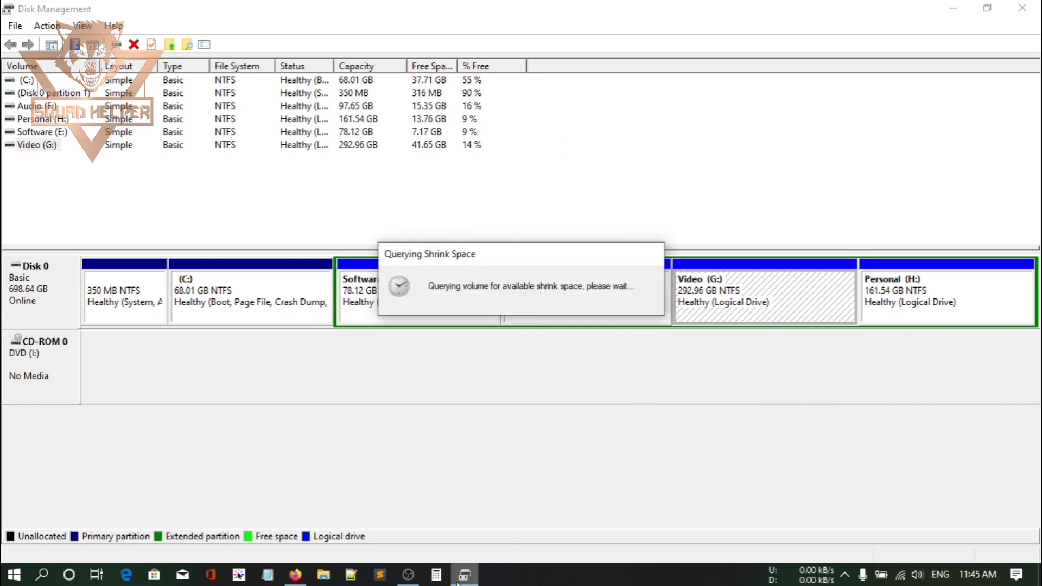
click(436, 577)
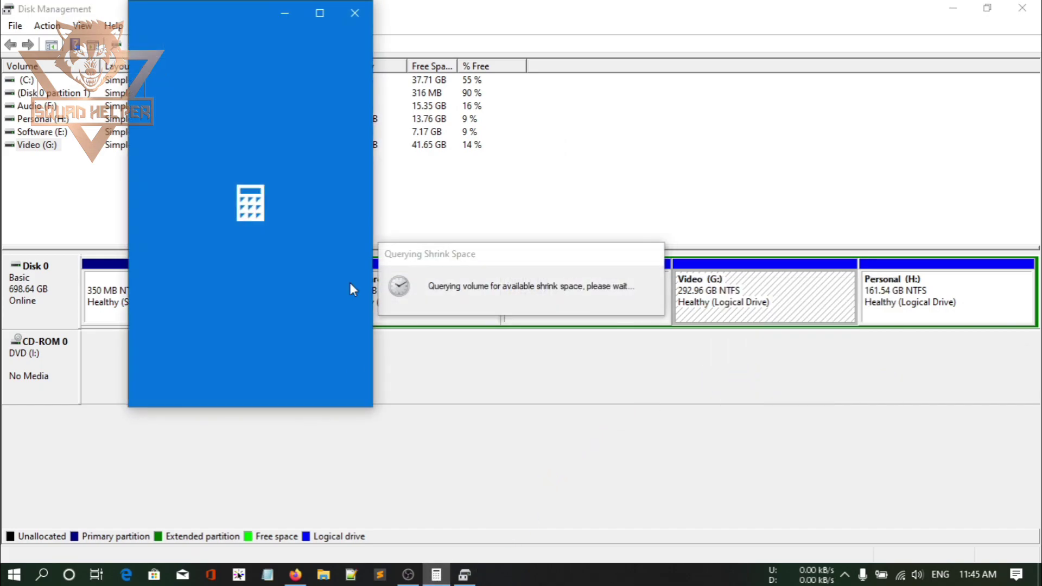
drag(268, 5, 832, 110)
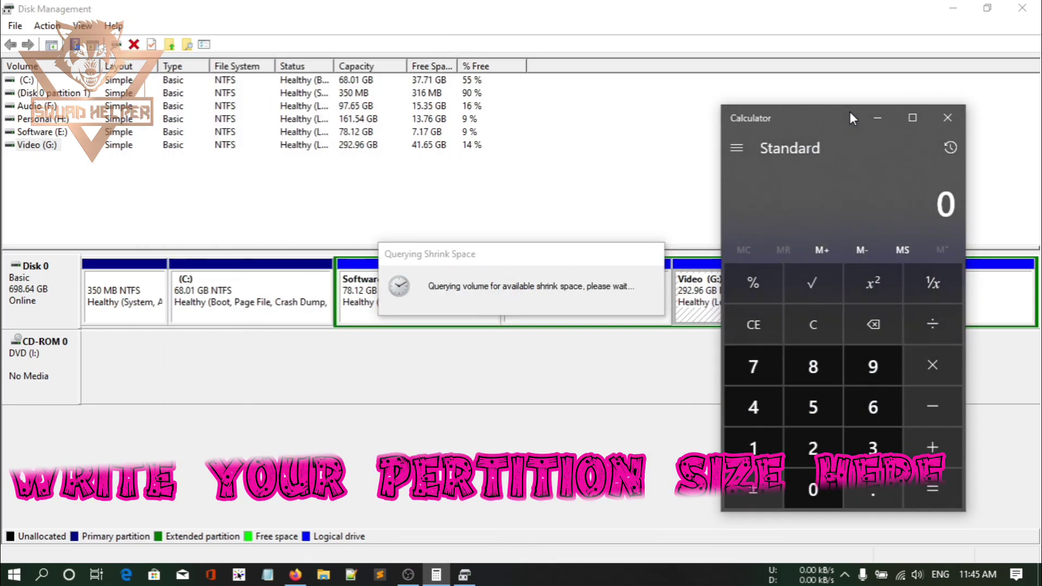
click(850, 114)
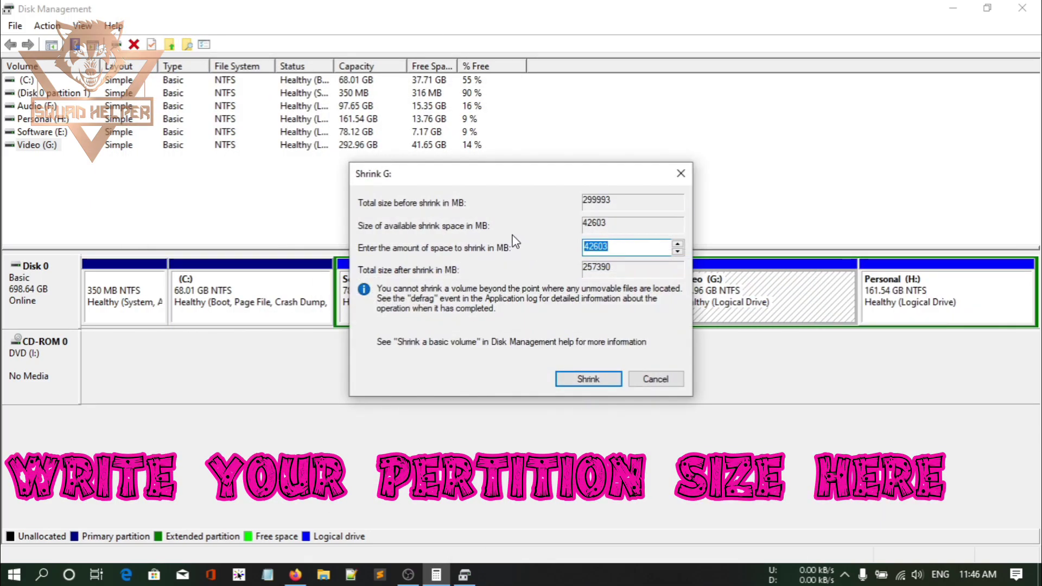
drag(534, 179, 400, 147)
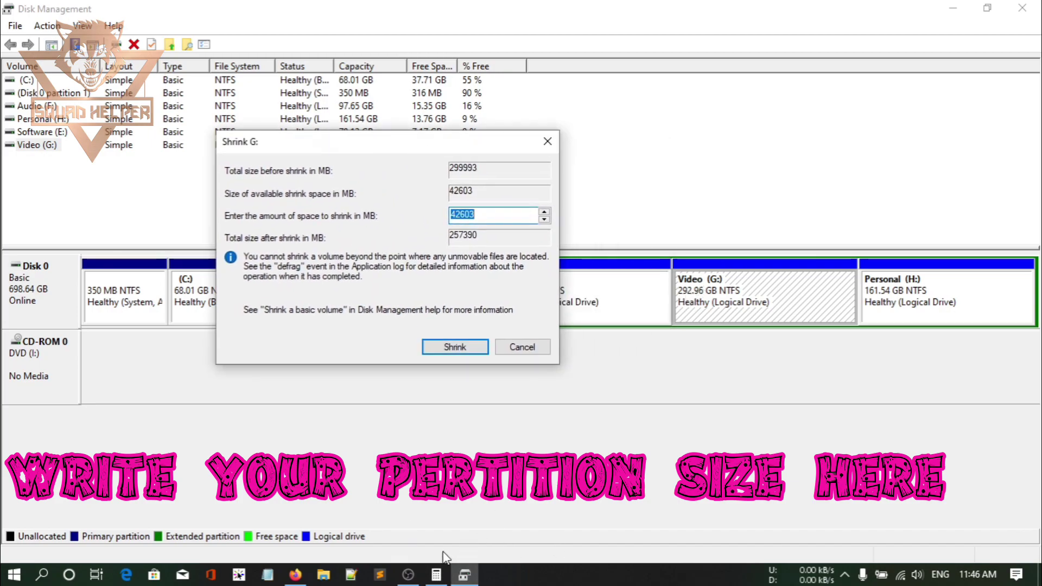
Calculate 16 × 1024 in Calculator, placed beside the shrink dialog, and copy the result
click(436, 574)
drag(211, 15, 779, 112)
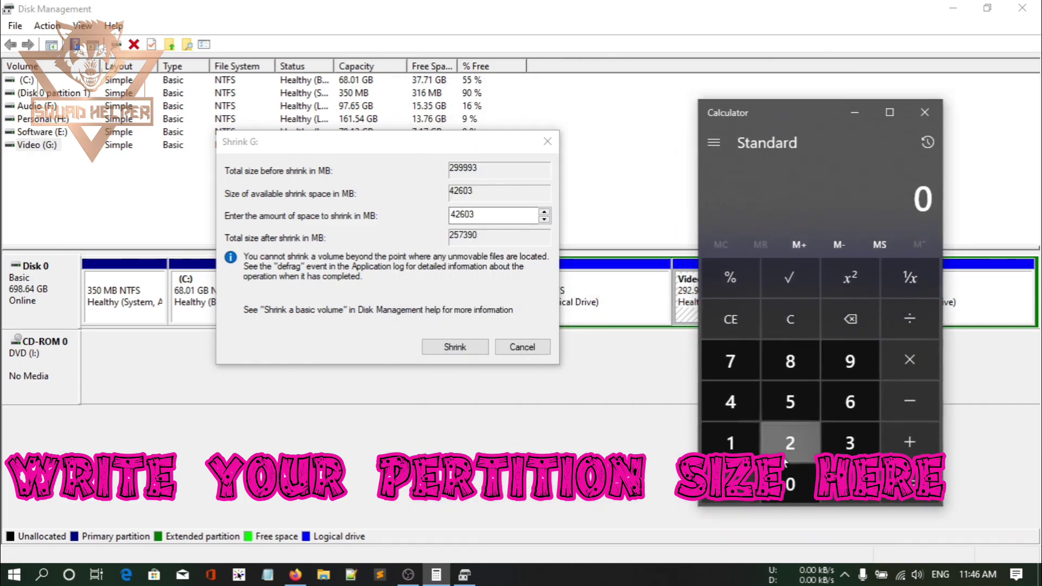
click(737, 431)
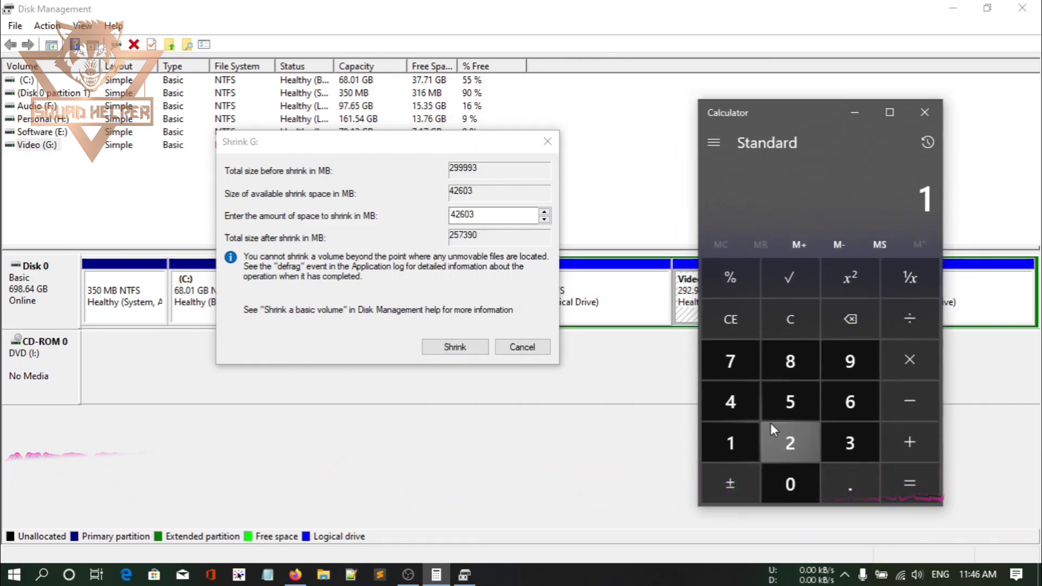
click(830, 407)
click(905, 360)
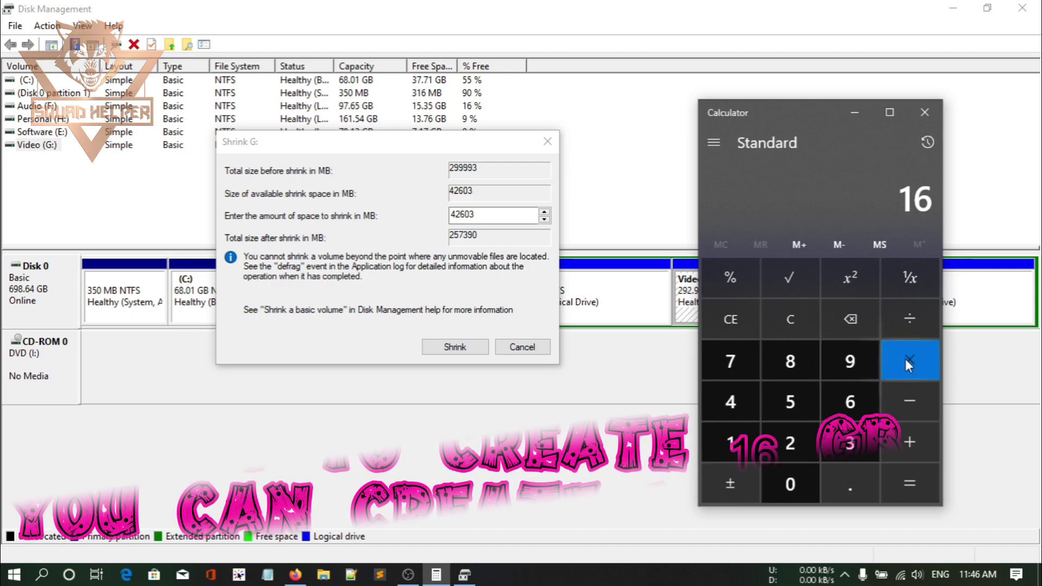
click(730, 443)
click(781, 478)
click(790, 442)
click(730, 401)
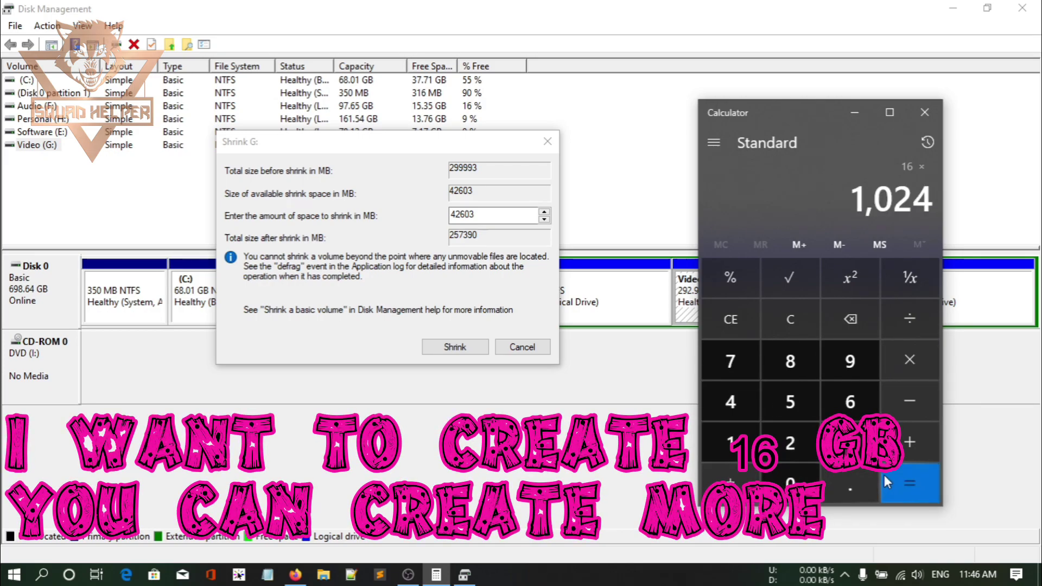
click(910, 483)
right_click(866, 198)
click(874, 209)
Set the amount of space to shrink on Video (G:) to 16384 MB and shrink the volume
click(467, 215)
double_click(467, 214)
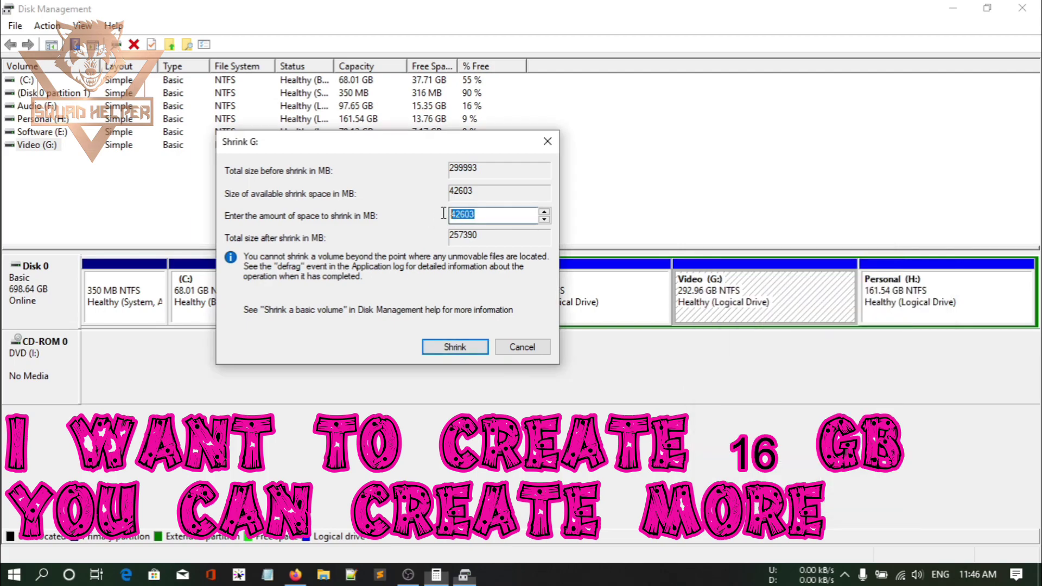
key(ctrl+v)
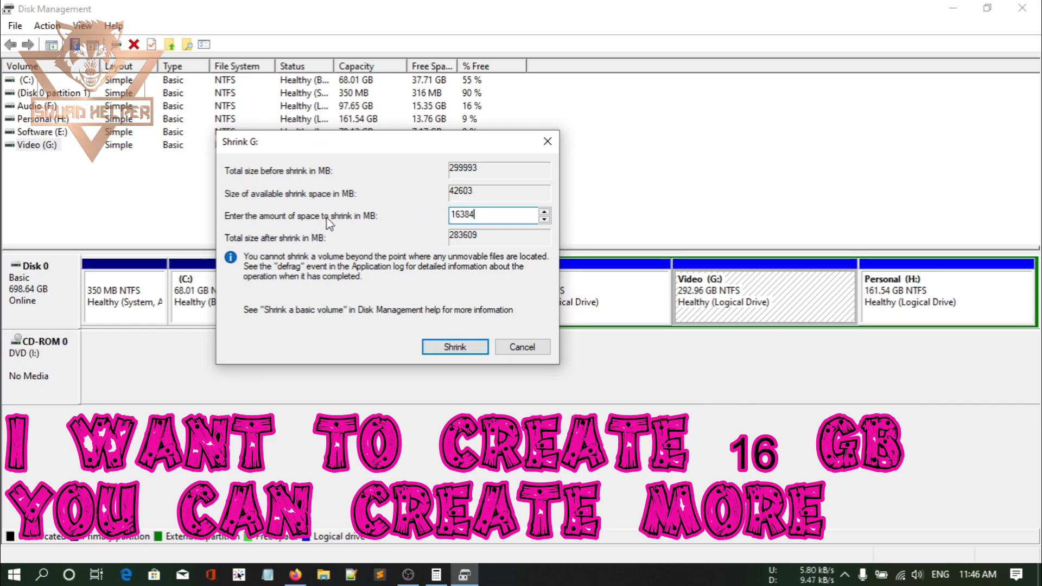
click(455, 347)
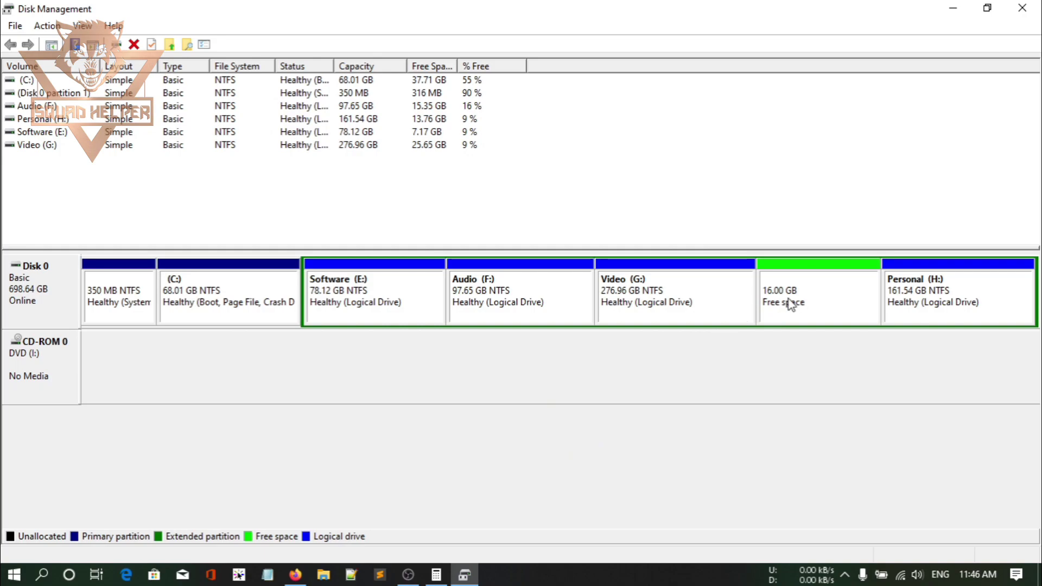
Restore Disk Management to a smaller window, select the new free space, and check the drives listed in This PC
double_click(825, 12)
drag(744, 42, 369, 92)
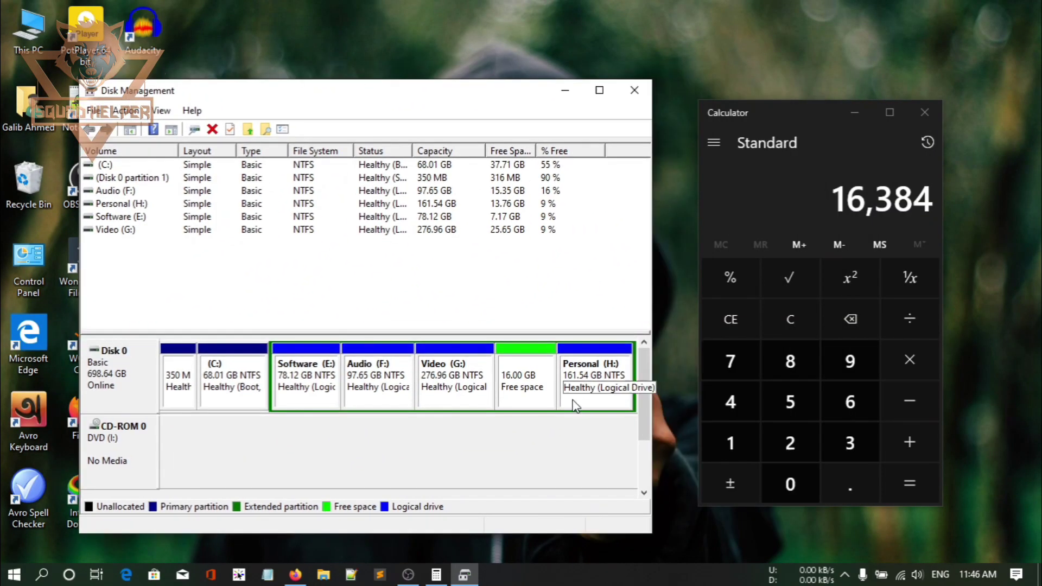
click(542, 389)
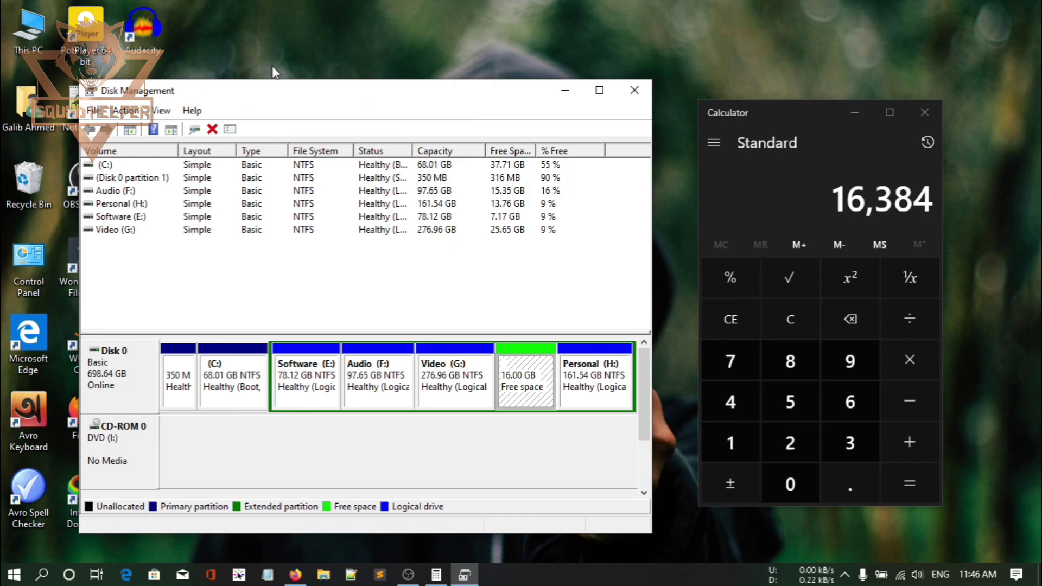
click(18, 20)
double_click(18, 21)
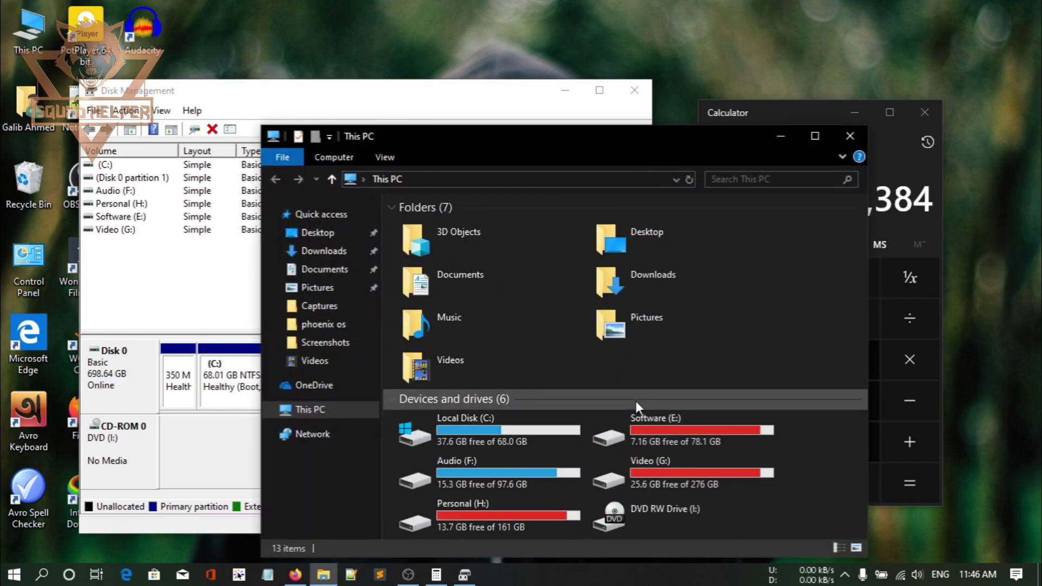
click(849, 136)
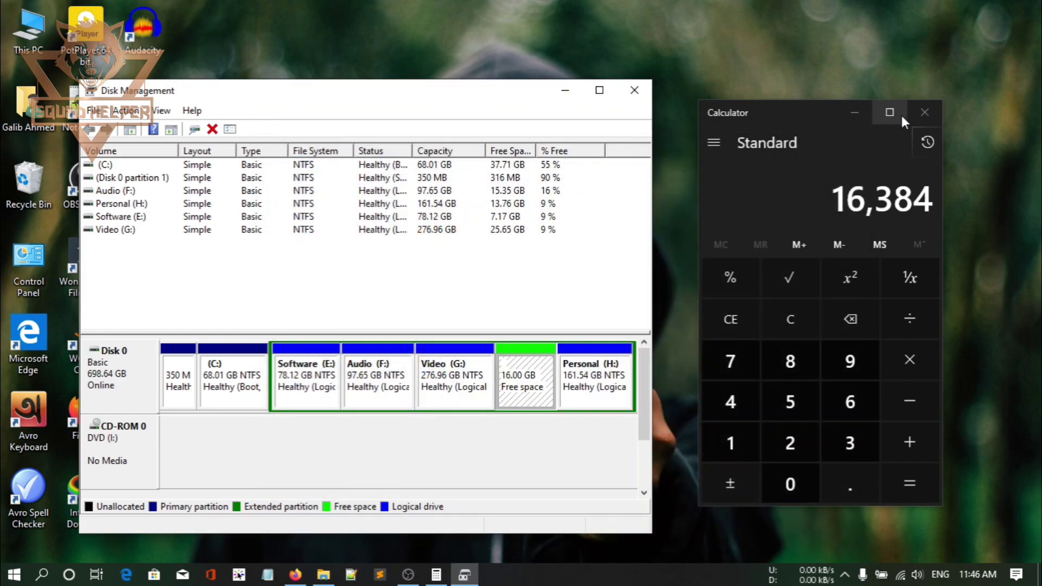
Close Calculator and Disk Management
click(923, 112)
drag(462, 101, 682, 131)
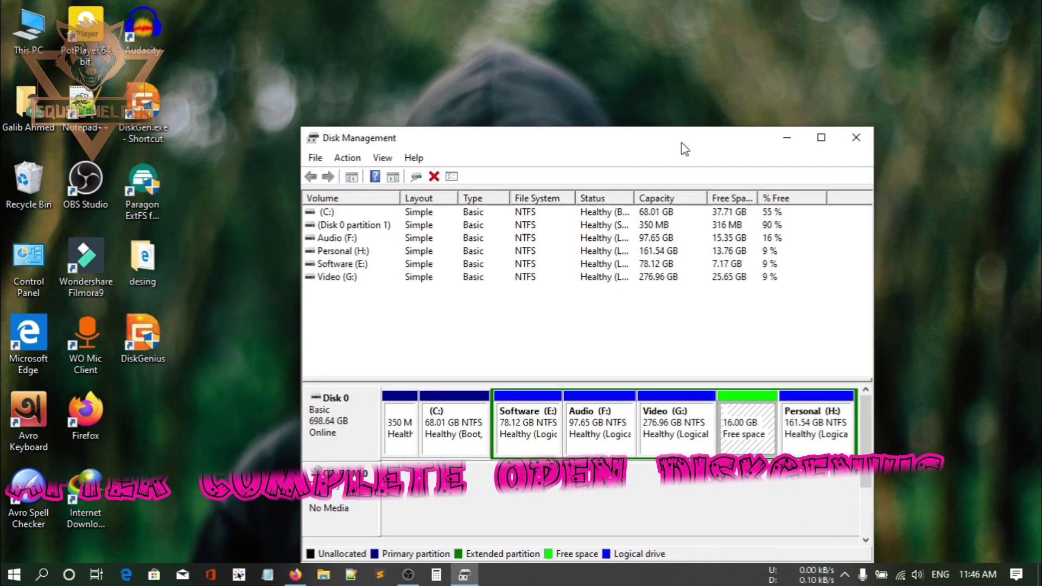
click(855, 126)
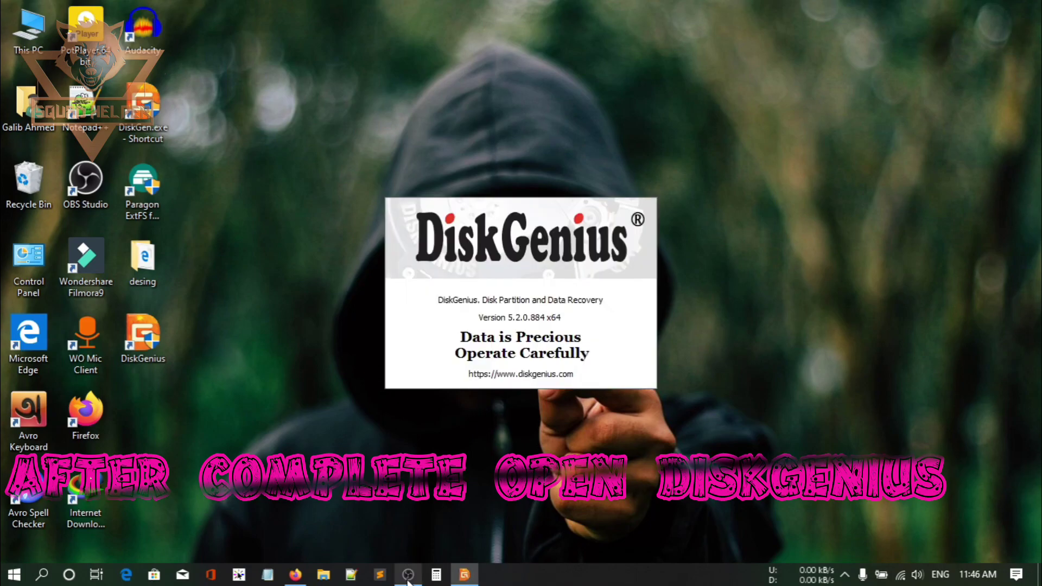
Maximize DiskGenius and start creating a new partition in the free space between Video (G:) and Personal (H:)
mouse_move(408, 577)
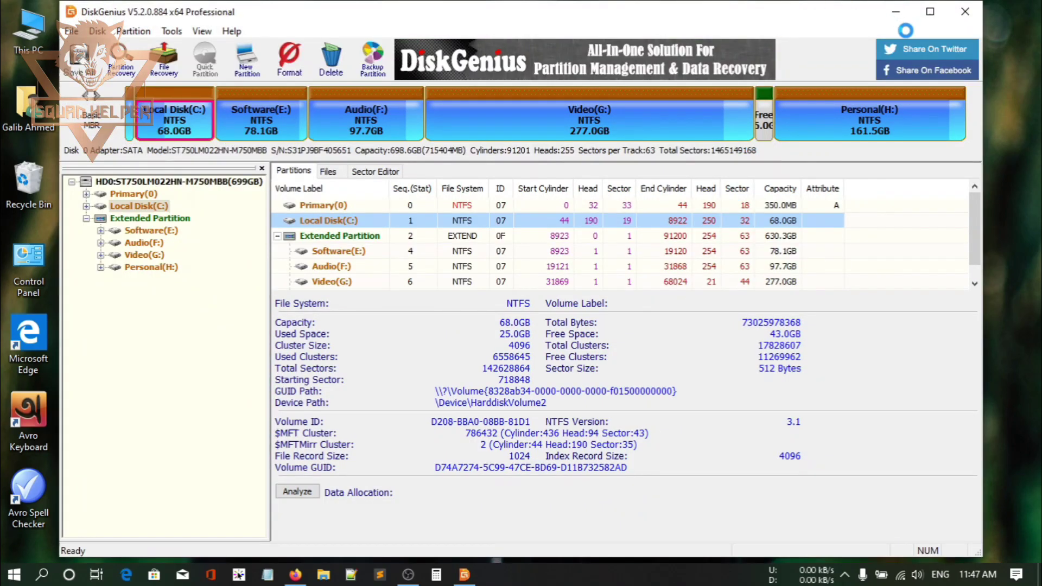
click(929, 11)
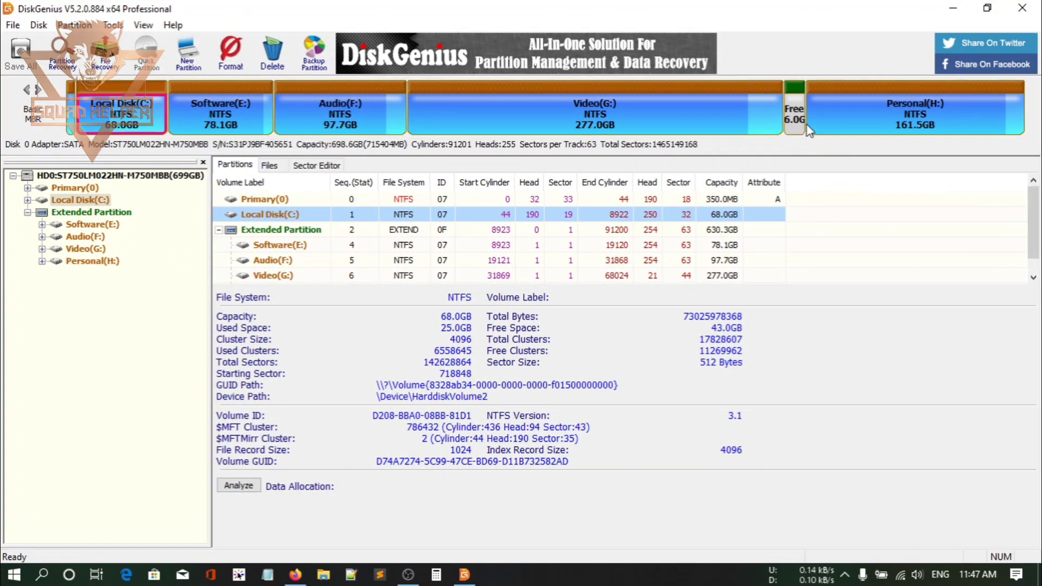
click(797, 122)
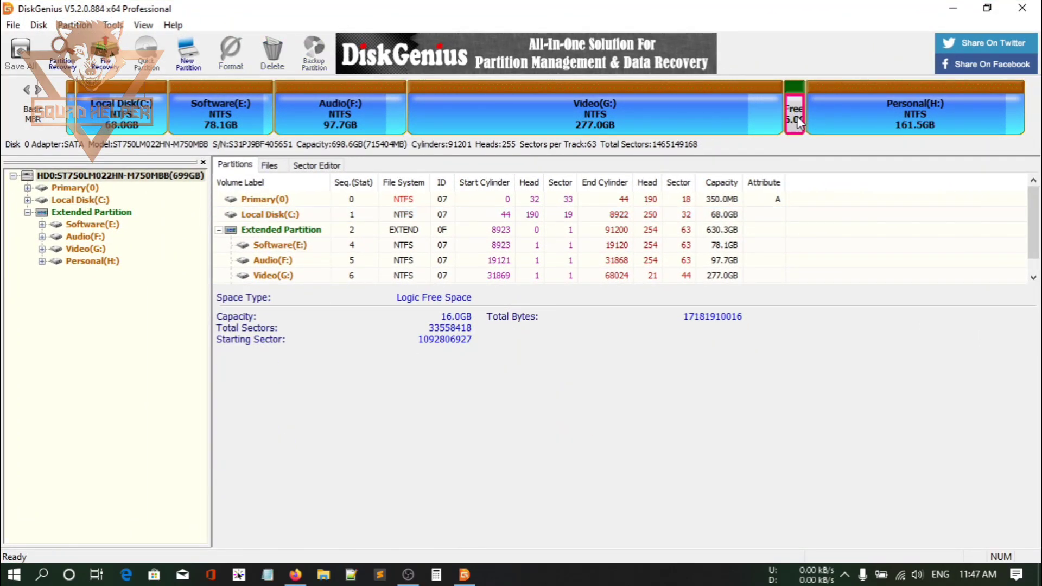
right_click(798, 122)
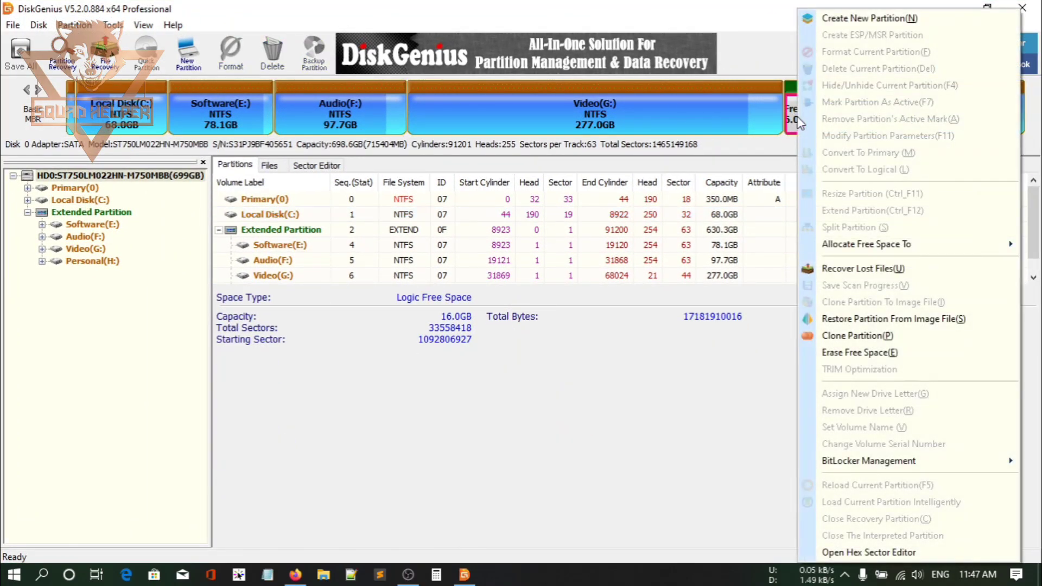
click(850, 19)
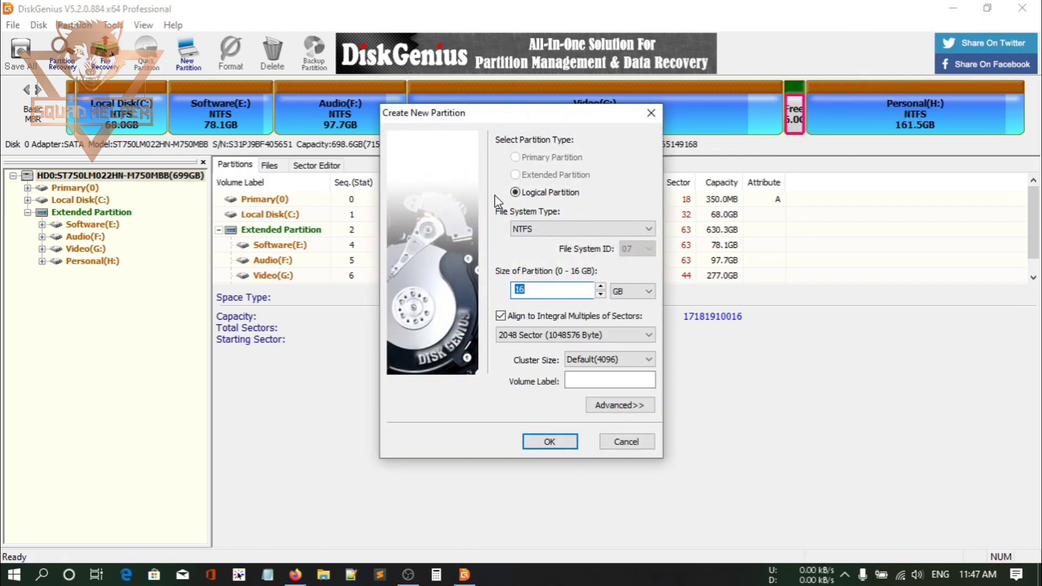
Set the new logical partition's file system type to Ext4 (Linux Data), keeping its size at 16 GB
click(553, 235)
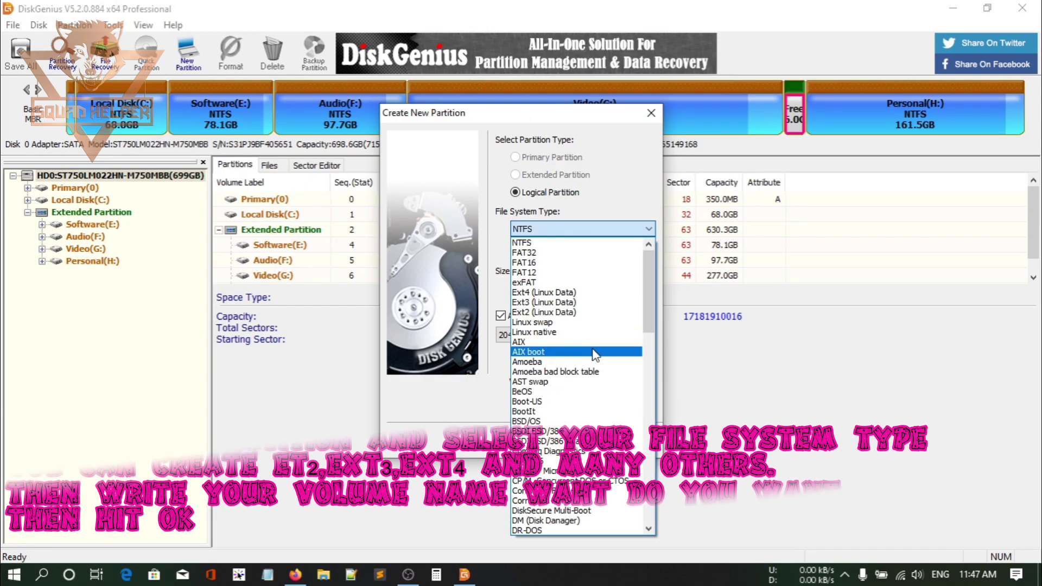
scroll(596, 356, down, 10)
scroll(595, 356, up, 10)
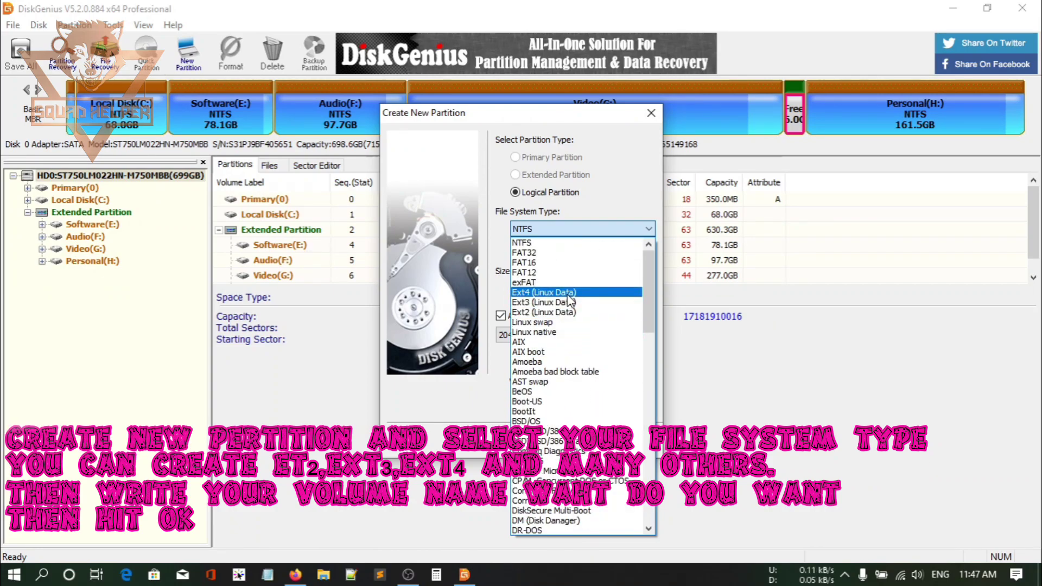
click(535, 293)
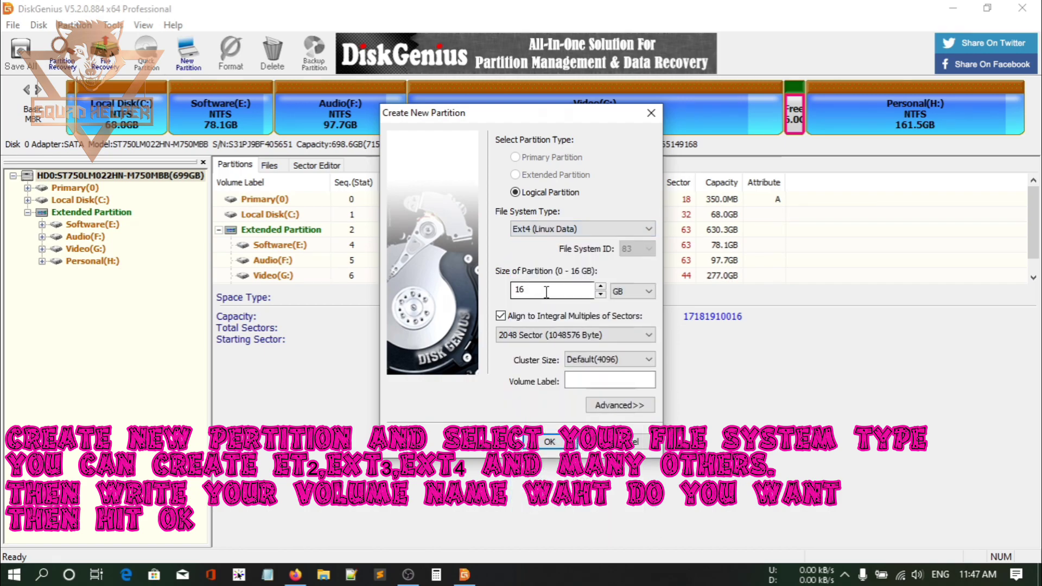
click(632, 293)
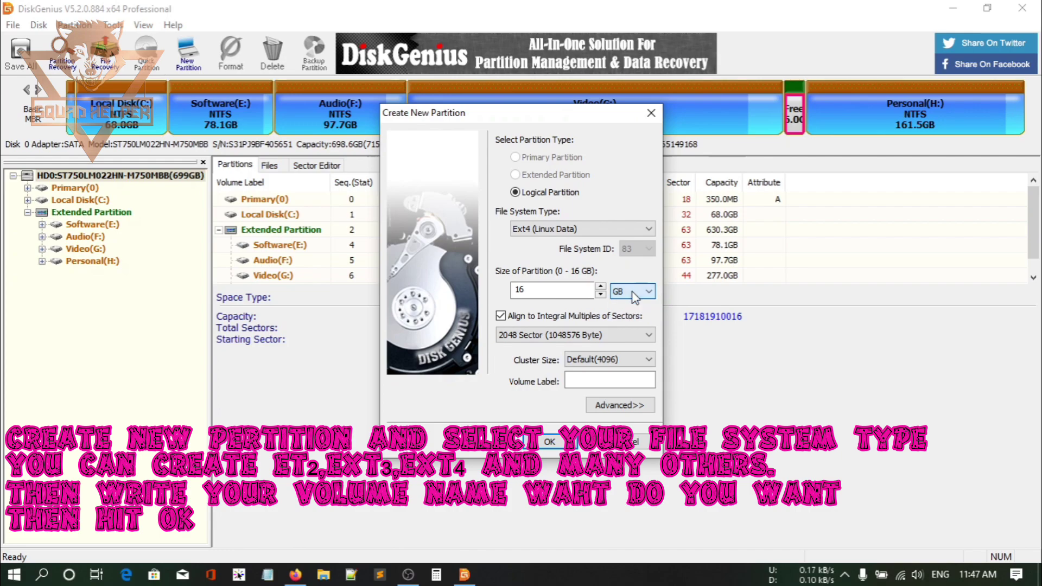
click(635, 297)
Enter "Ext 4 Prtition" as the volume label and create the partition
click(600, 382)
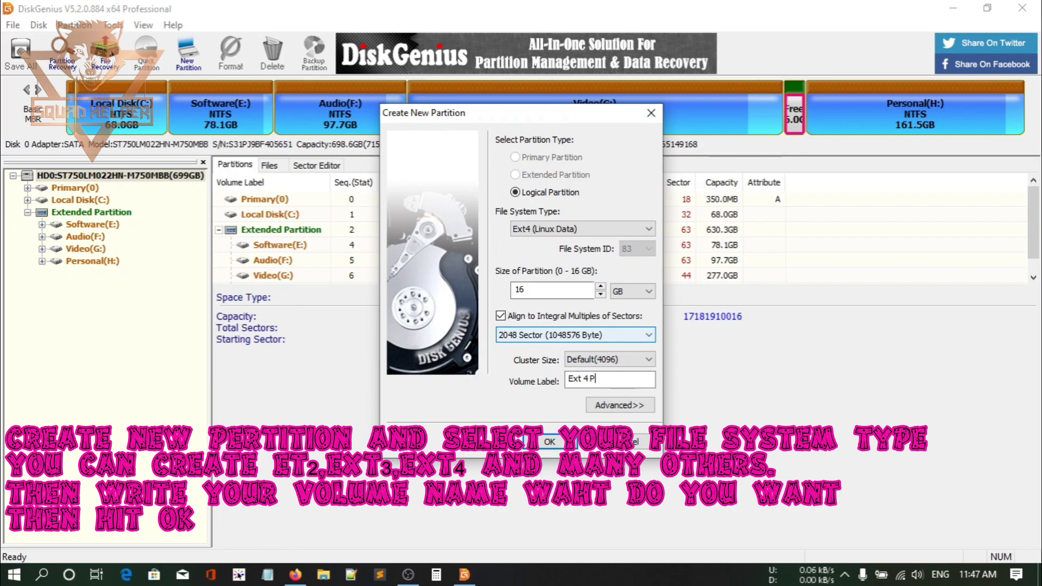
text(rtition)
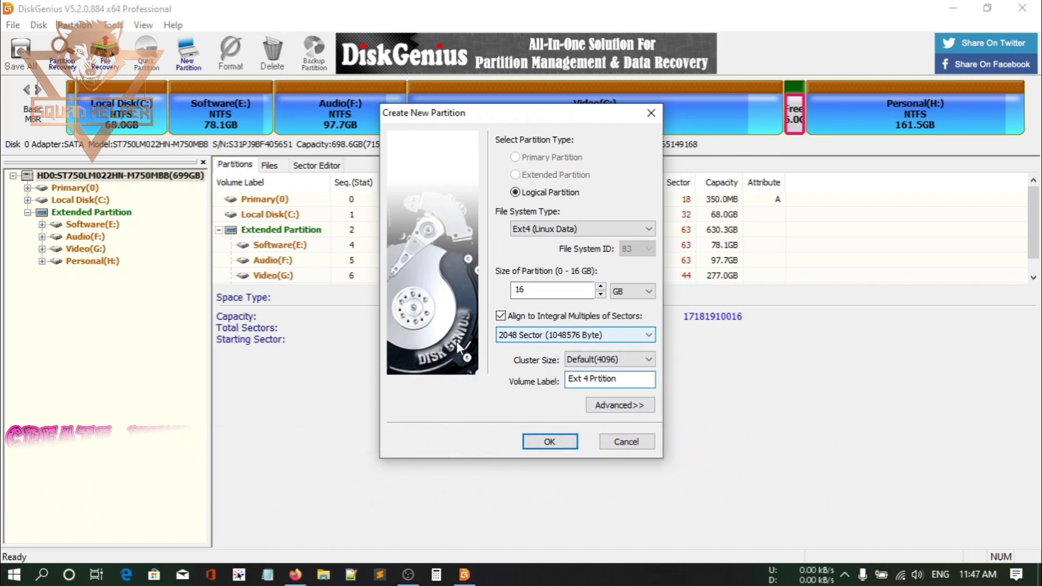
click(564, 442)
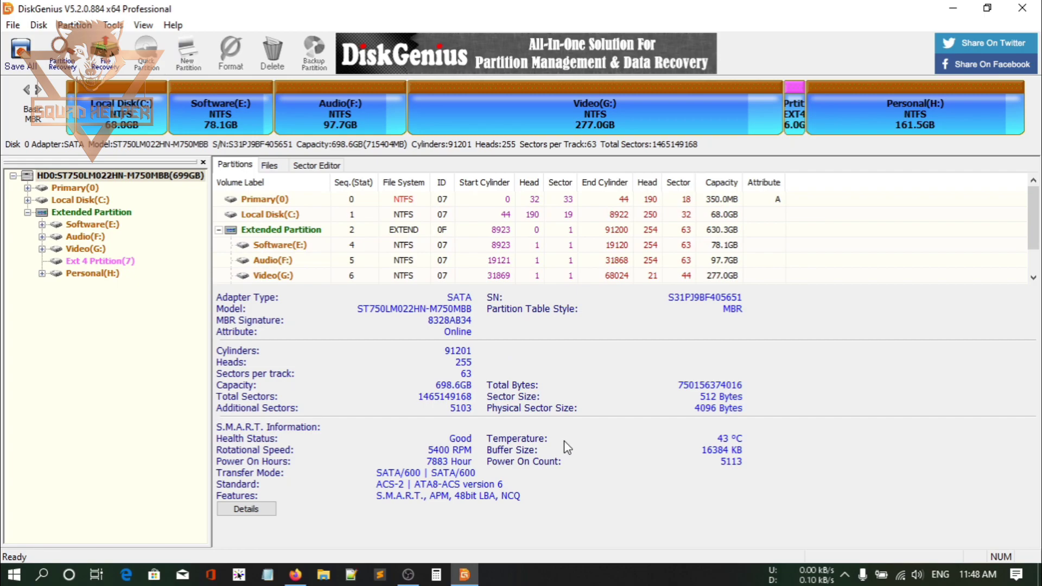
Save all partition table changes to the disk and format the new Ext 4 Prtition immediately
scroll(306, 228, down, 1)
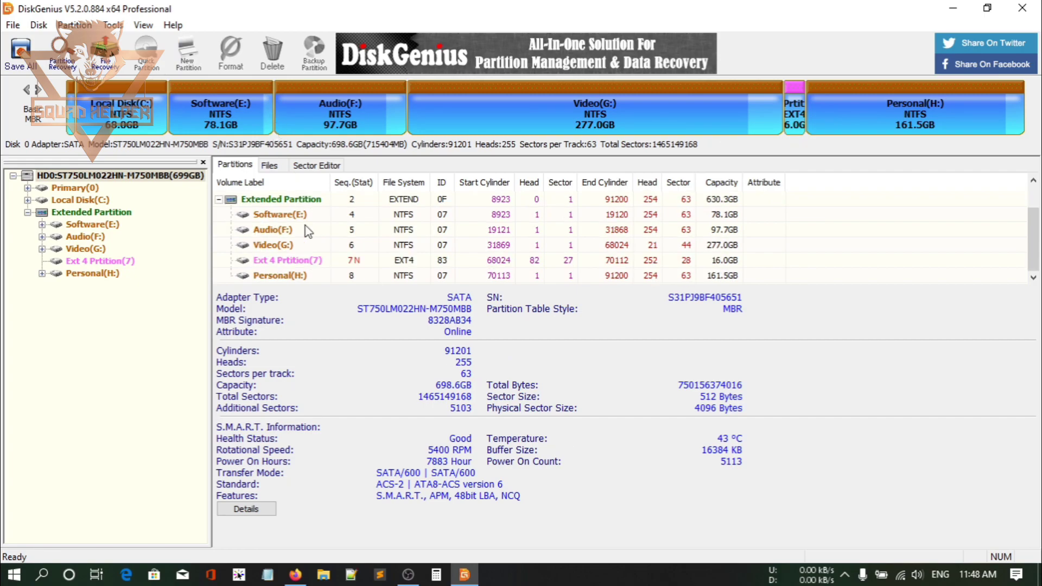
click(294, 261)
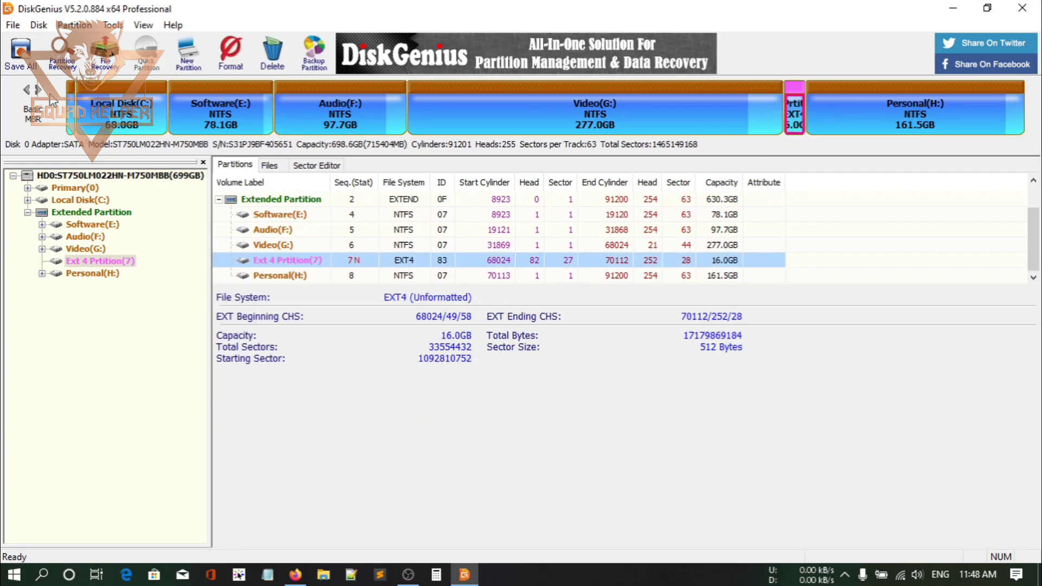
click(21, 54)
click(499, 321)
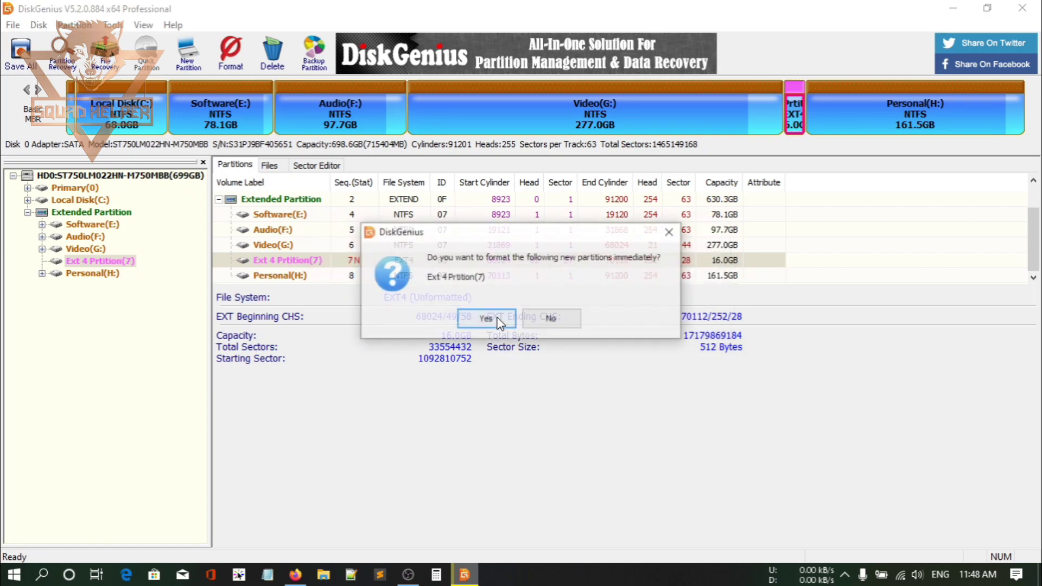
click(498, 318)
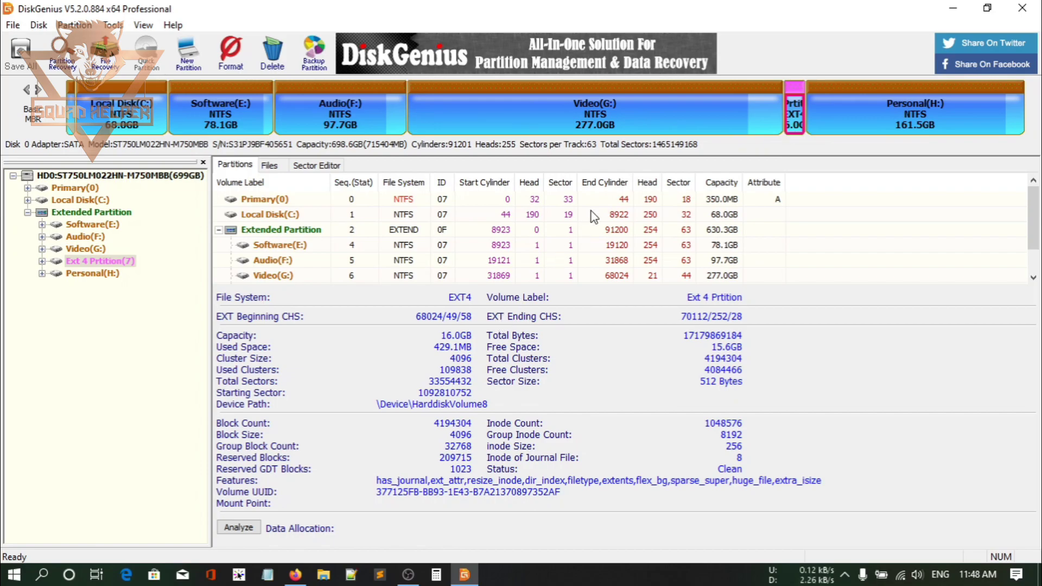
Check the new Ext4 partition in the partition list, close DiskGenius and refresh the desktop
scroll(595, 217, down, 1)
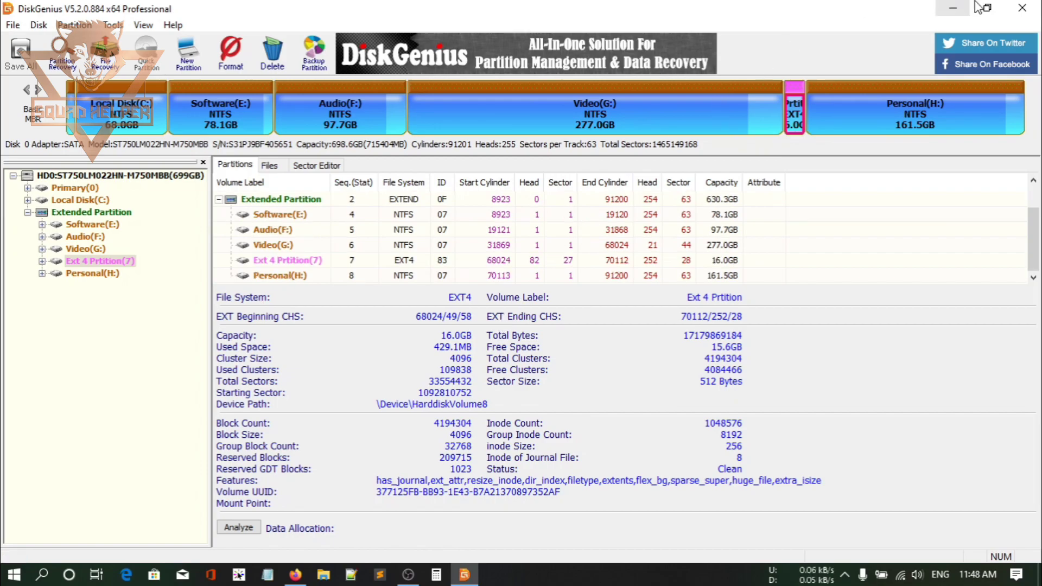
click(1023, 7)
right_click(552, 86)
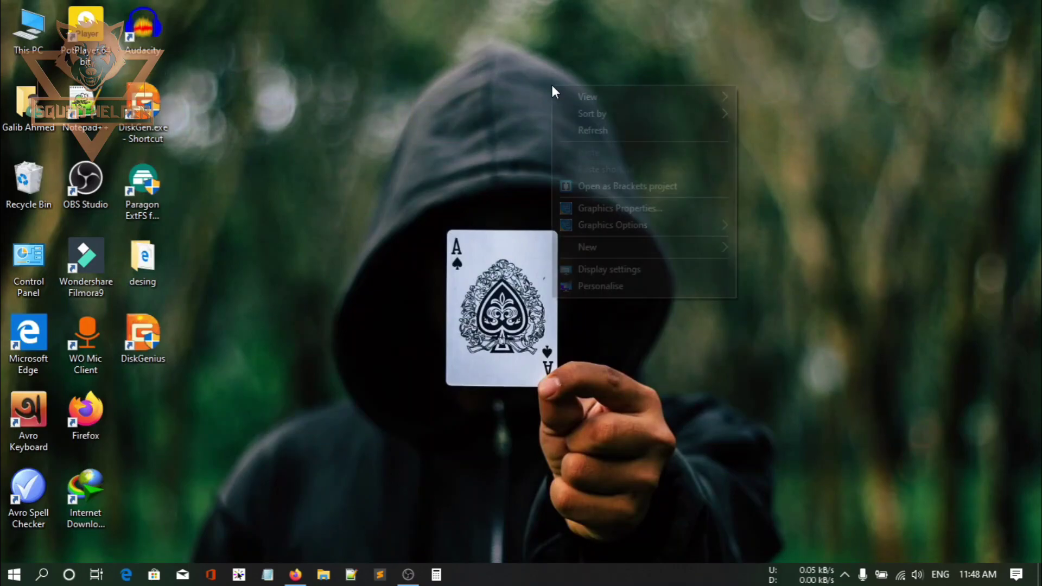
click(580, 127)
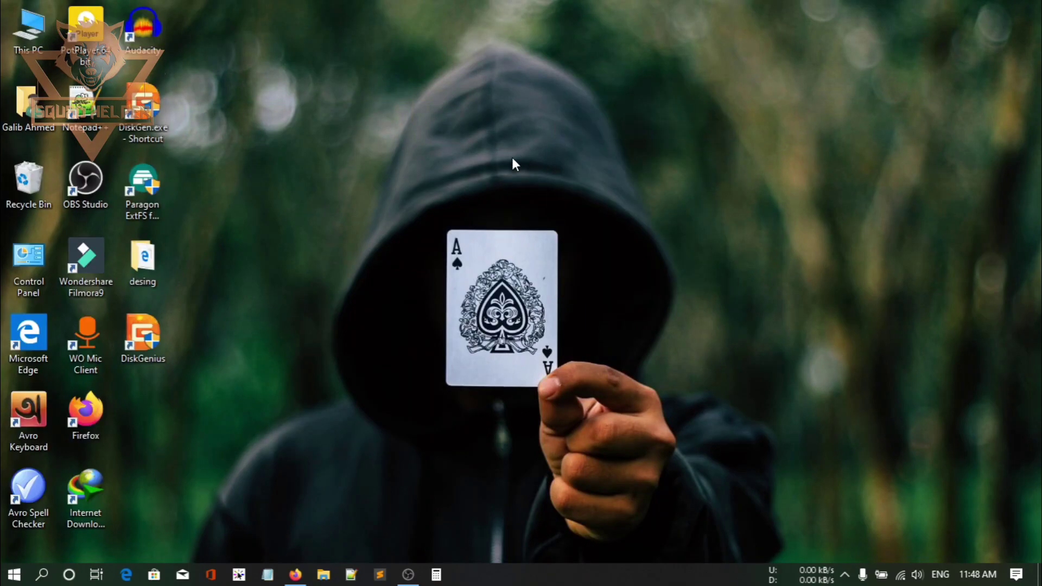
Check Paragon ExtFS for Windows for the new Ext4 volume, close it and restart the computer
click(157, 190)
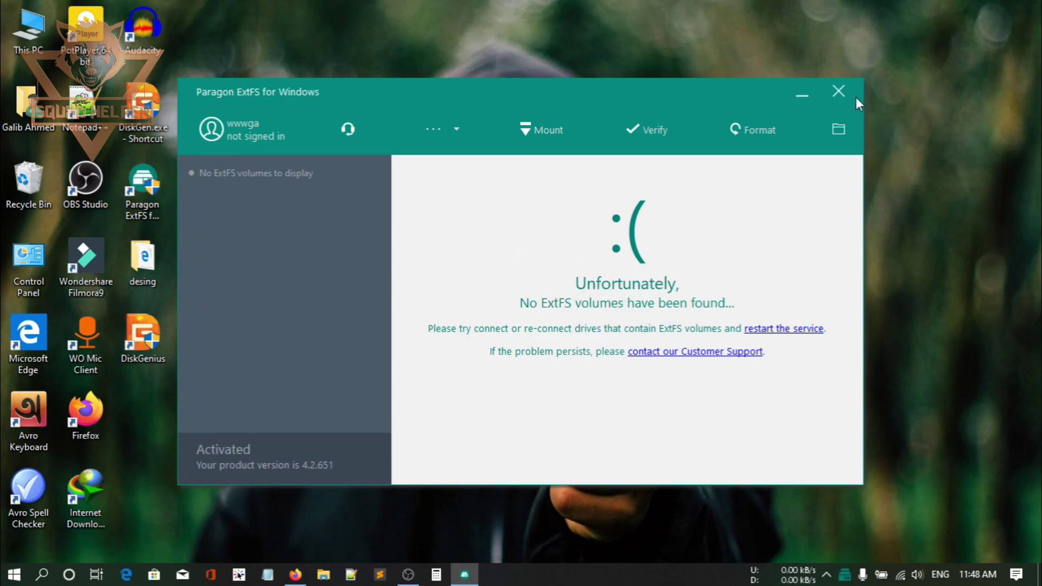
click(838, 91)
click(12, 573)
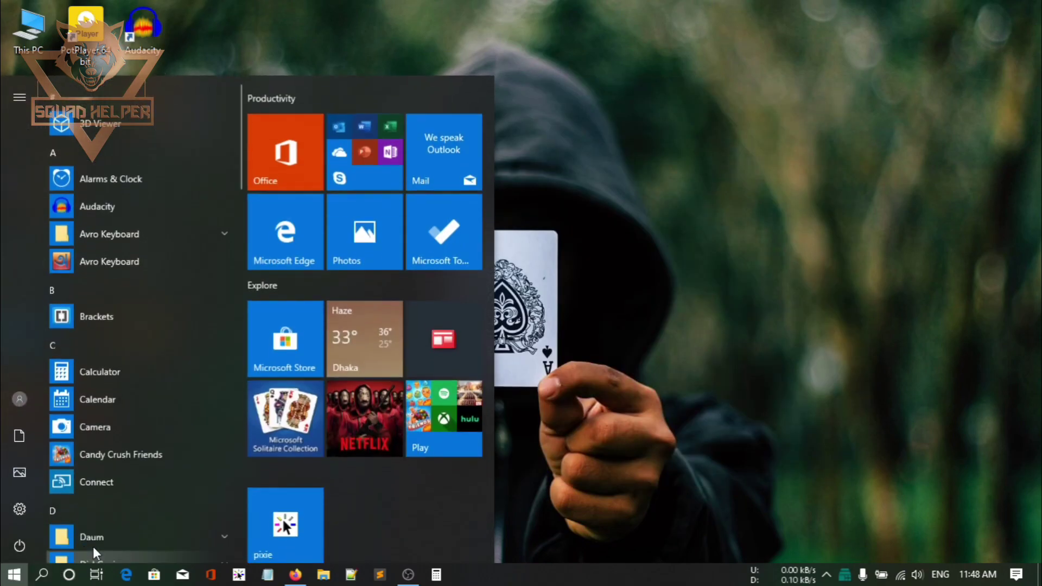
click(7, 558)
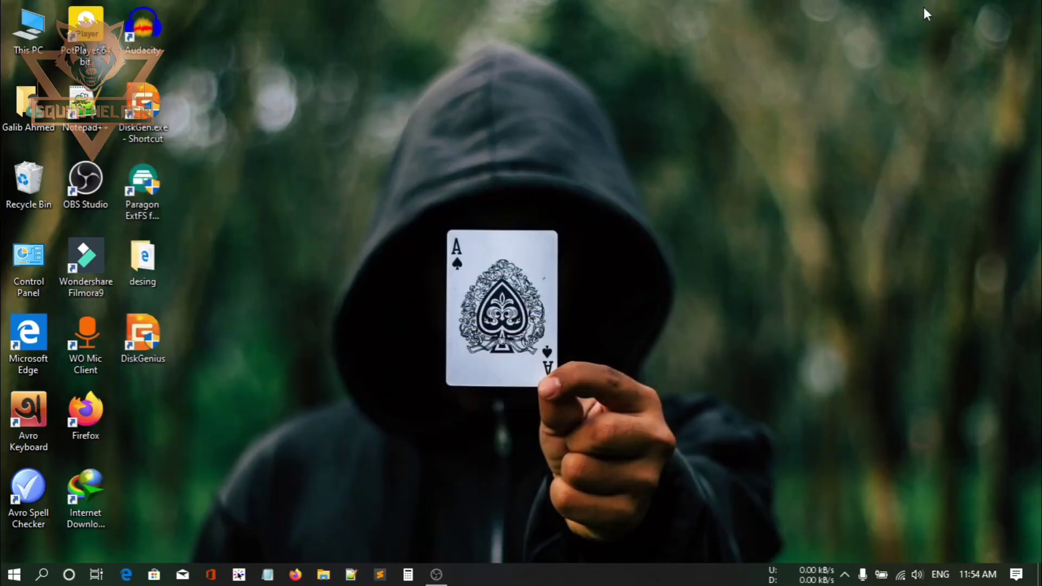
Open Paragon ExtFS for Windows to check the Ext4 volume, and locate Ext 4 Prtition (D:) in a maximized This PC window
right_click(548, 142)
click(578, 187)
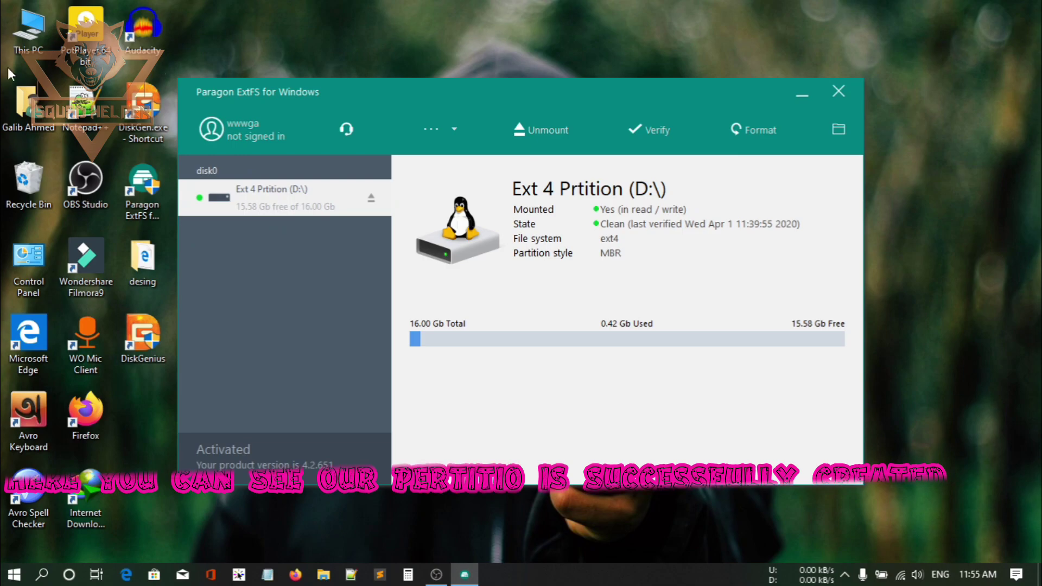
double_click(15, 27)
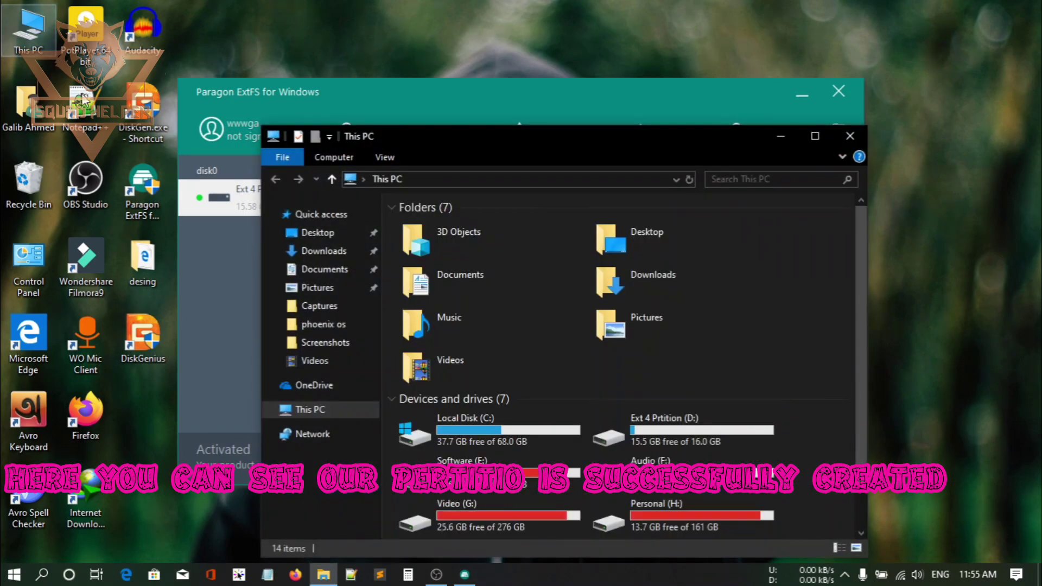
double_click(695, 133)
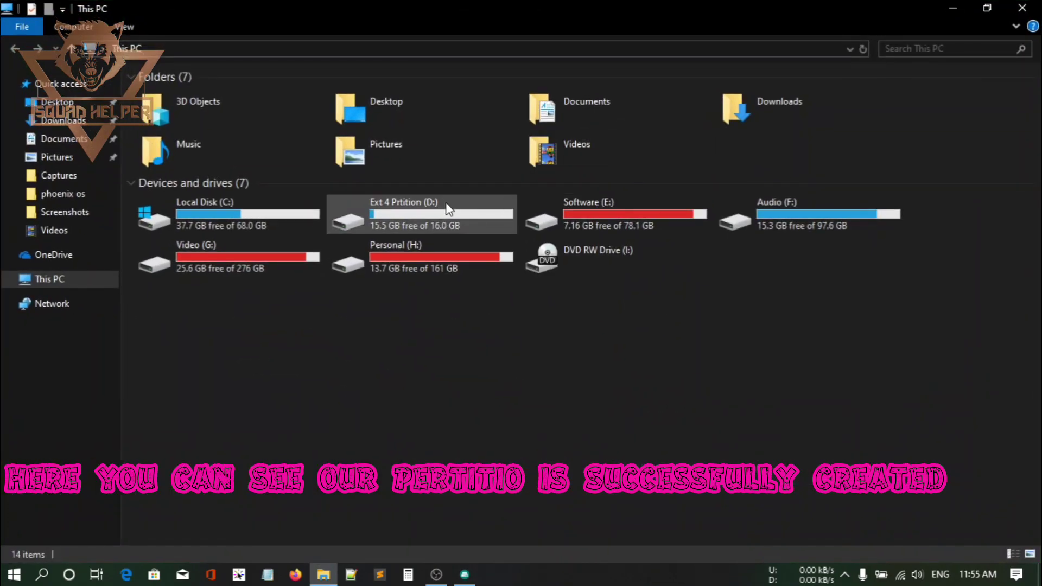
click(446, 209)
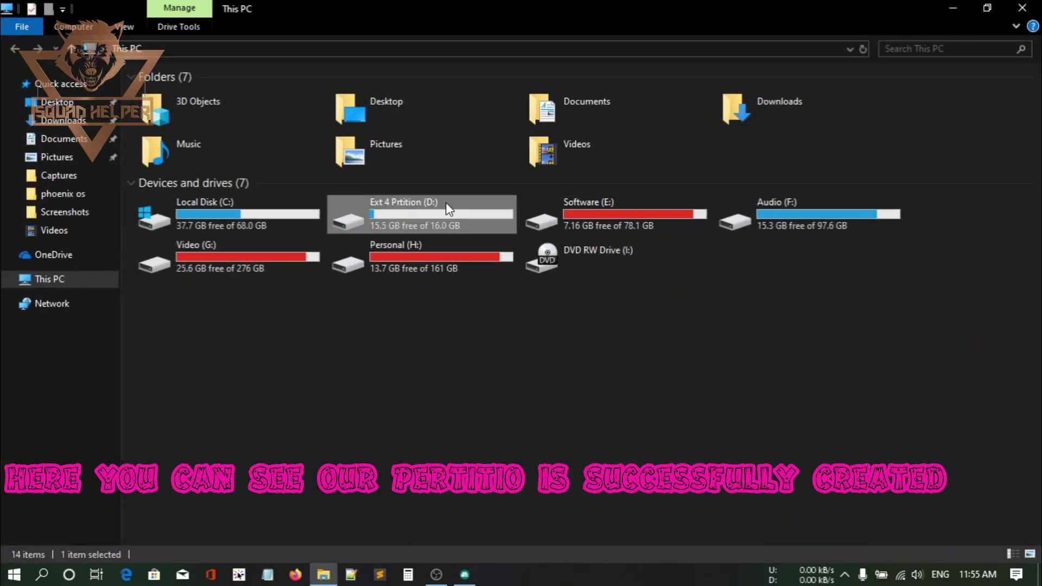
Browse the contents of the Ext 4 Prtition (D:) drive in File Explorer and return to This PC
double_click(388, 221)
double_click(213, 110)
key(alt+Left)
key(alt+Left)
double_click(402, 229)
right_click(403, 233)
click(437, 291)
click(14, 49)
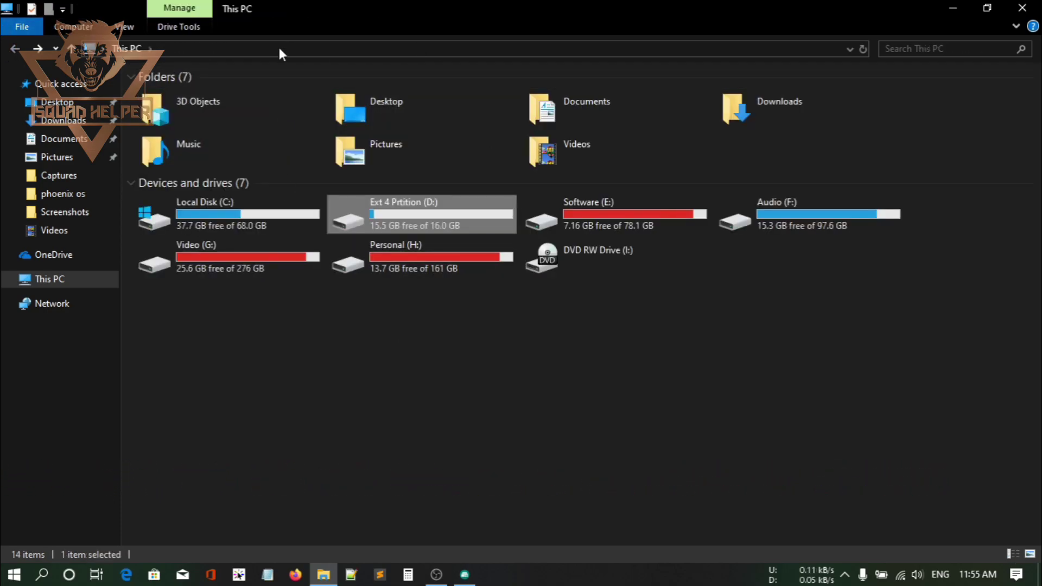
Minimize File Explorer and close Paragon ExtFS for Windows
click(958, 8)
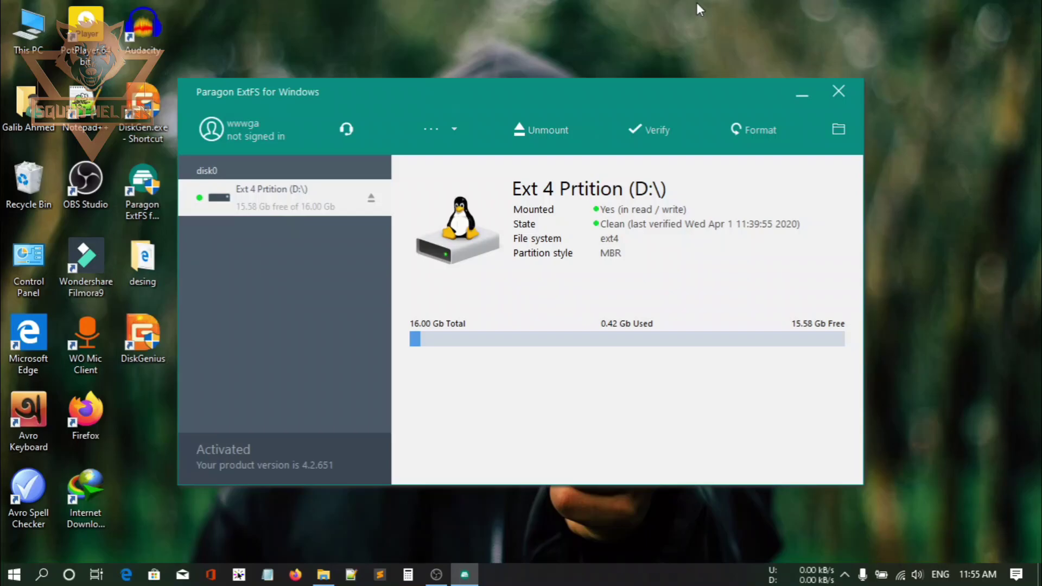
click(840, 93)
right_click(540, 238)
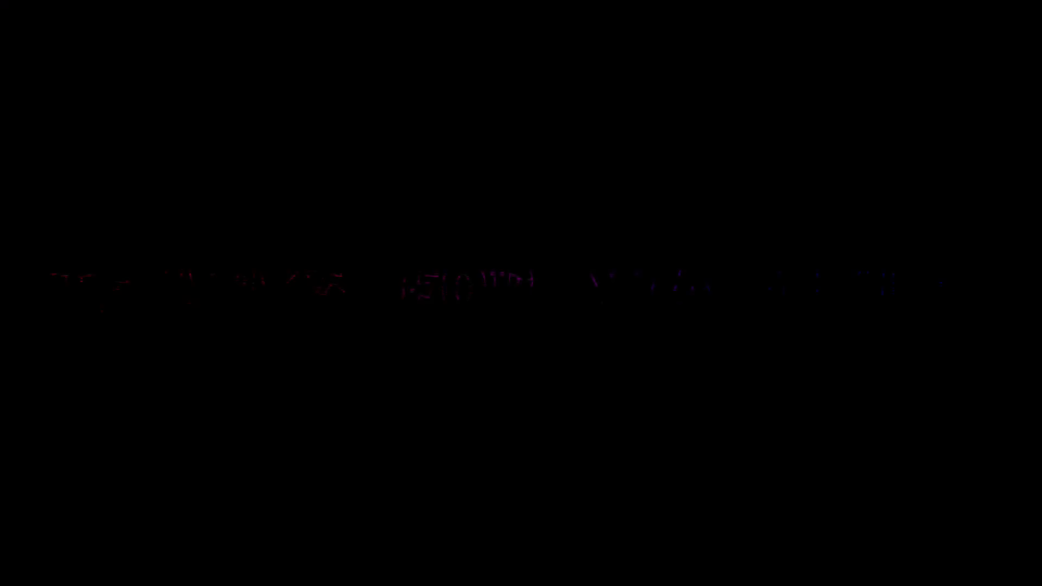